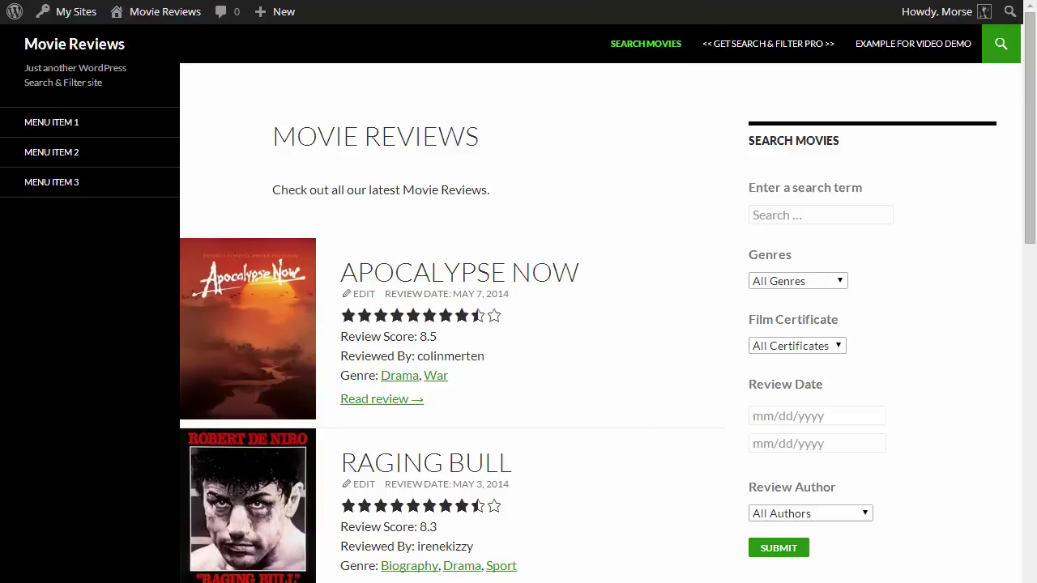
Browse the movie reviews page and filter the list by the Adventure genre.
scroll(518, 324, "down", 1)
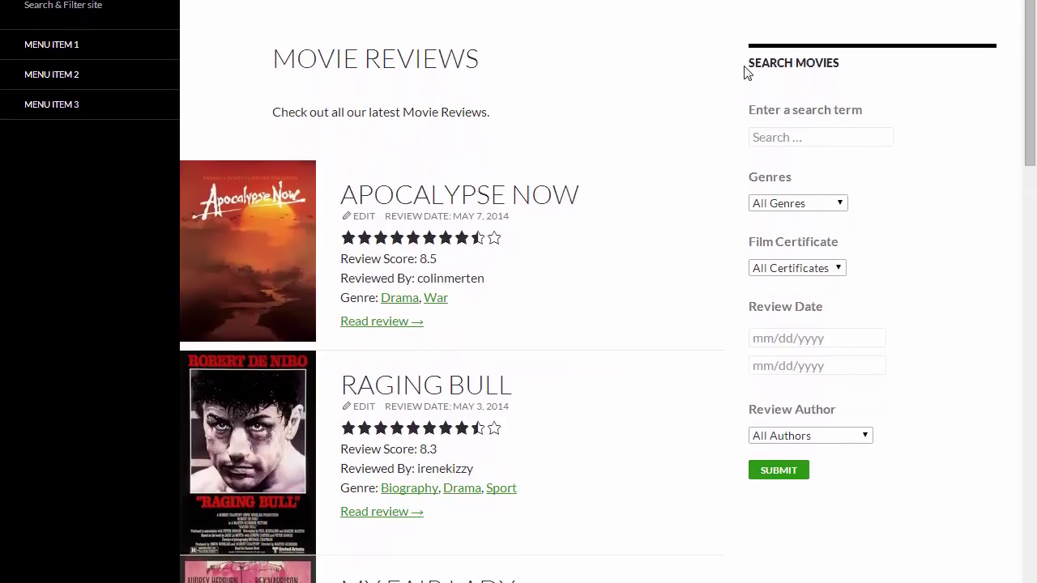
scroll(660, 195, "down", 5)
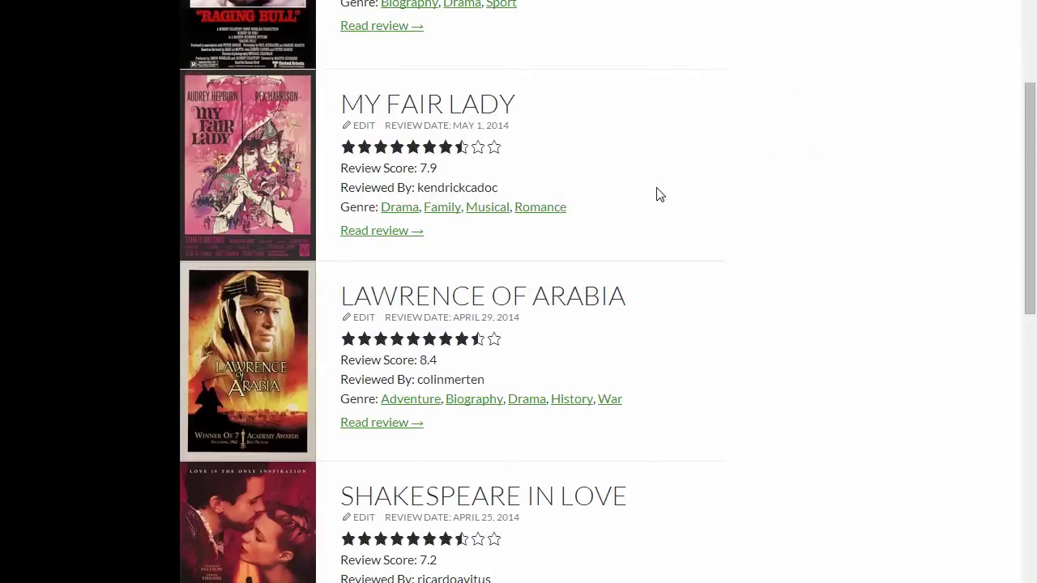
scroll(660, 195, "up", 8)
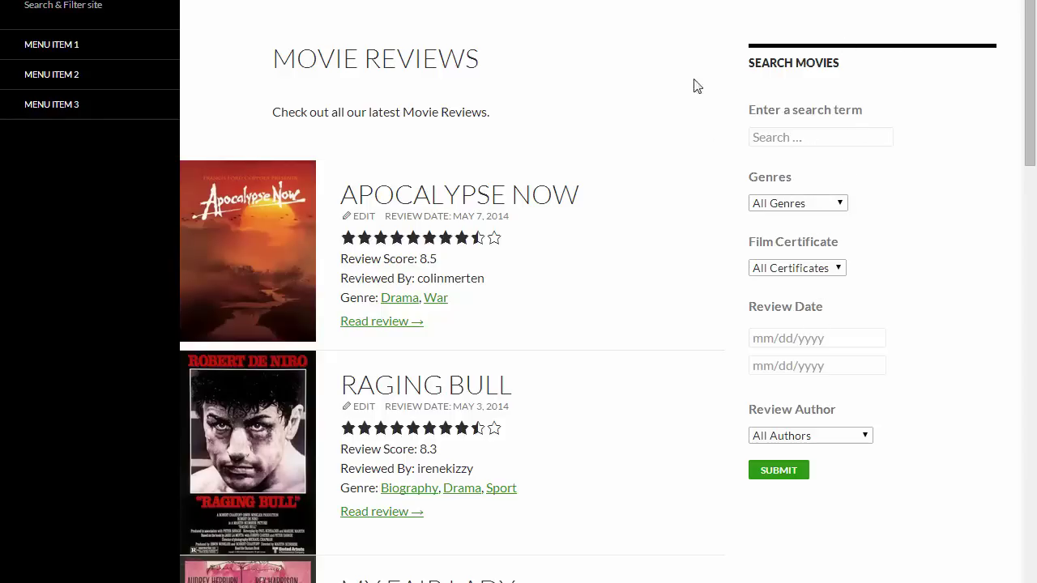
left_click(793, 204)
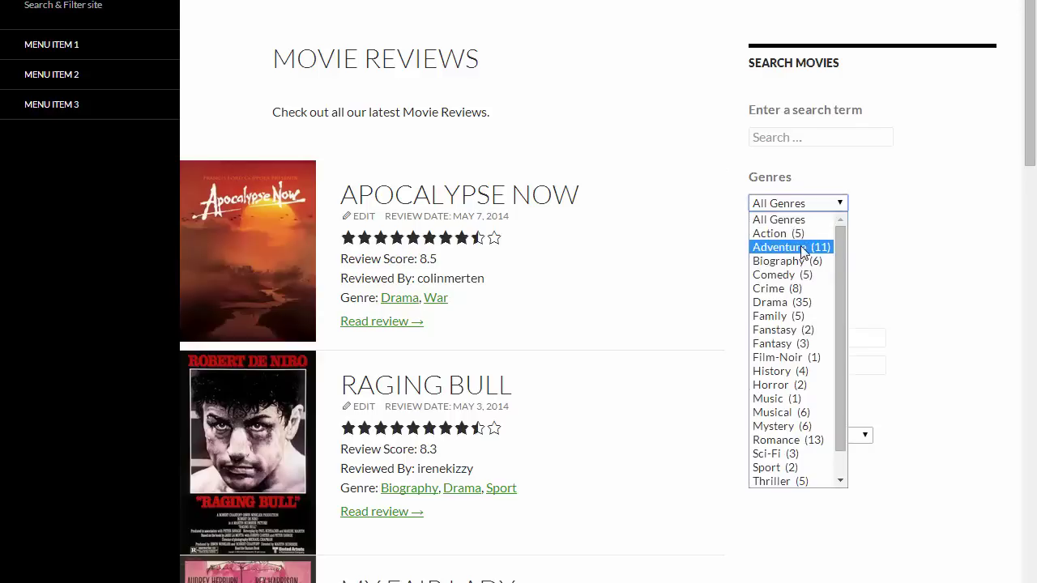
left_click(803, 249)
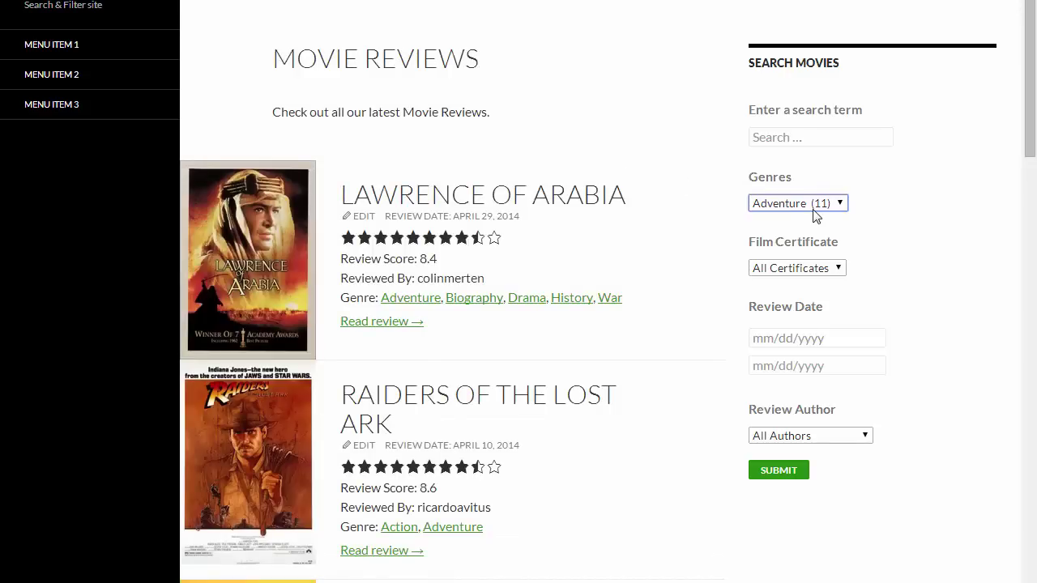
Filter the movie reviews by the Biography genre, followed by the Romance genre, and look through the Romance results.
left_click(812, 207)
key("Escape")
key("Down")
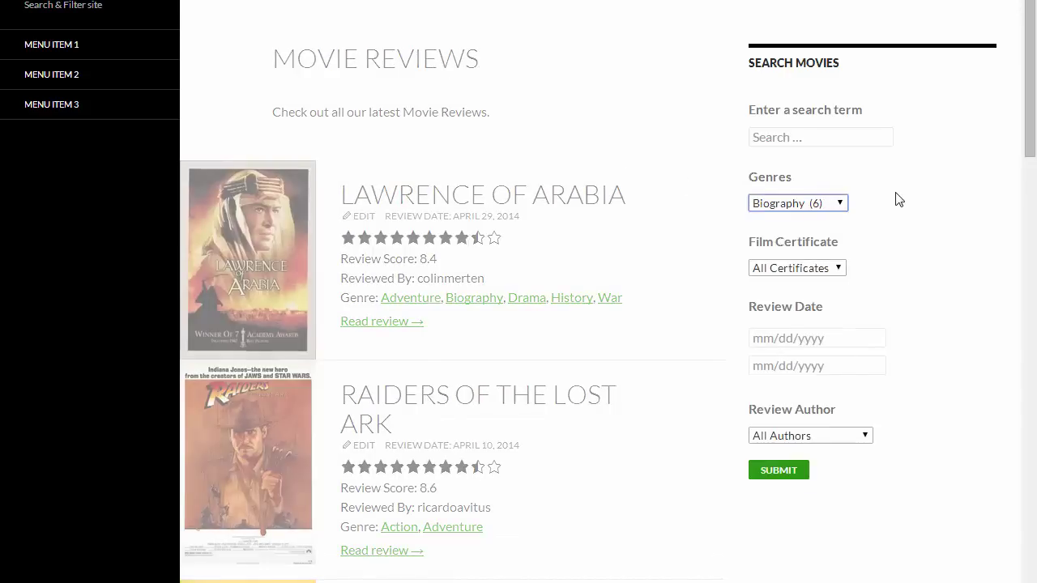
left_click(837, 205)
scroll(821, 405, "down", 1)
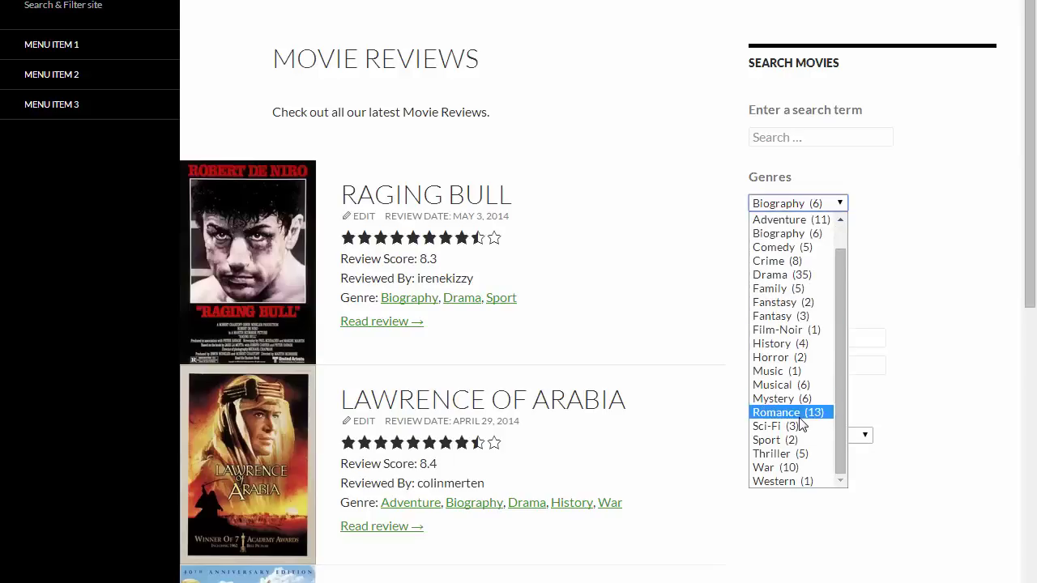
left_click(814, 413)
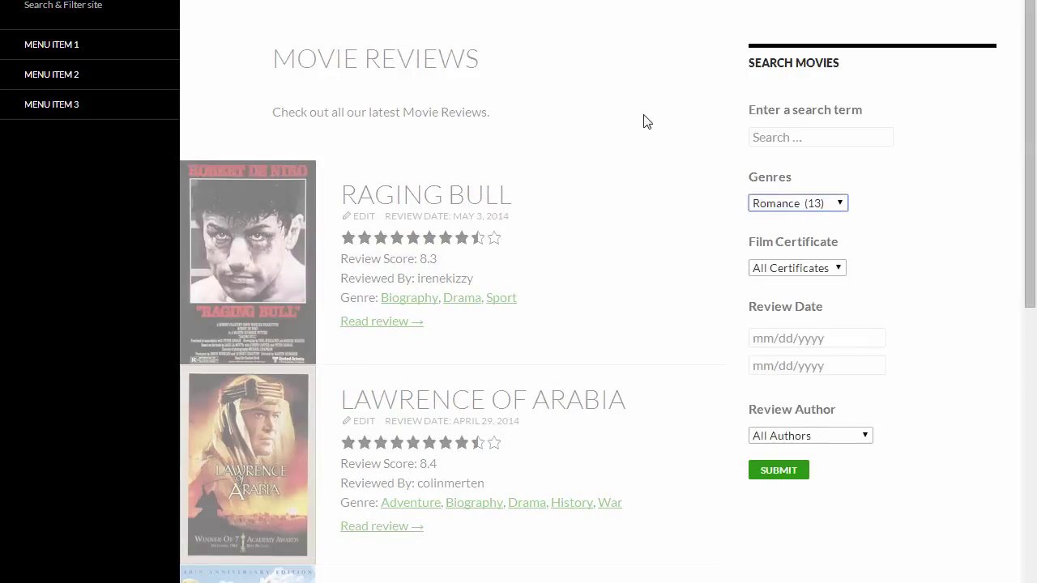
scroll(671, 156, "down", 4)
scroll(670, 156, "up", 4)
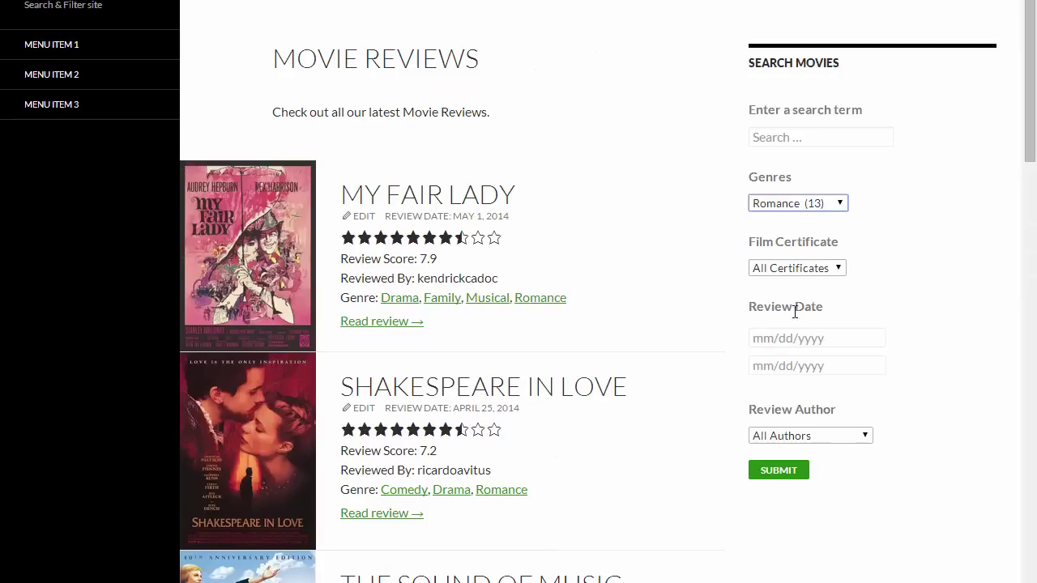
Narrow the Romance results by film certificate, trying PG first and R second.
left_click(795, 268)
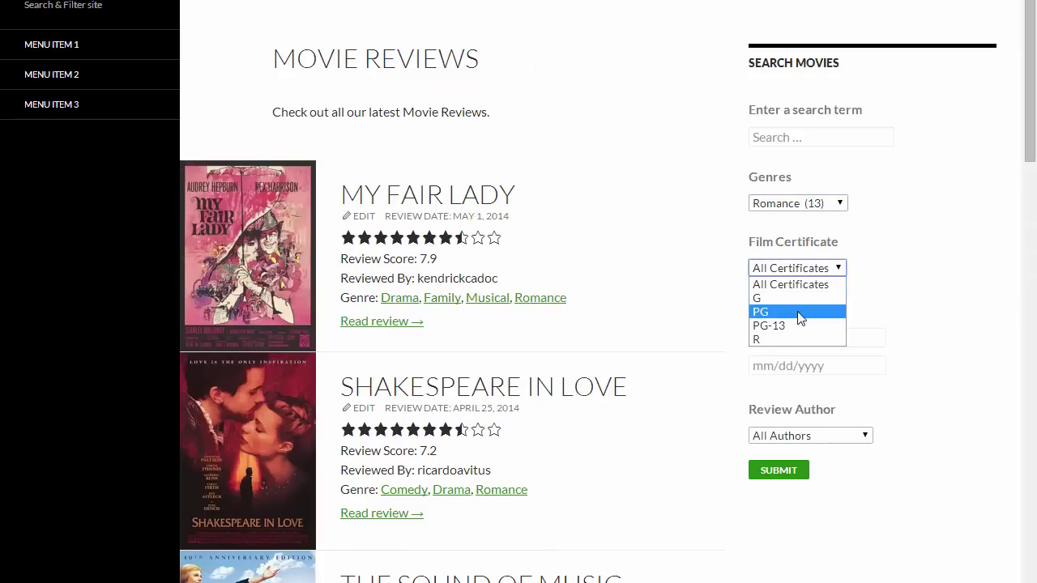
left_click(801, 312)
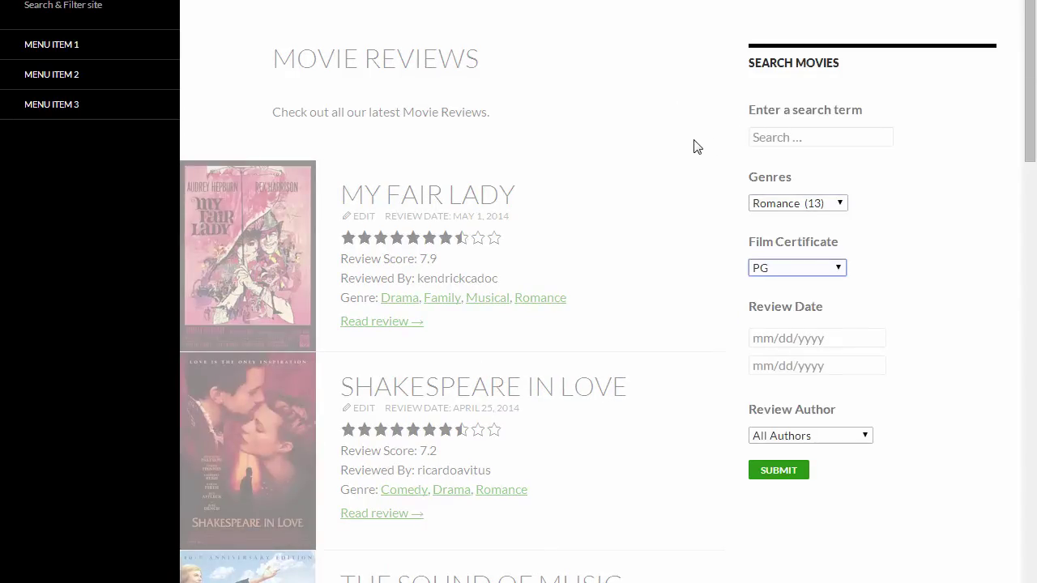
scroll(704, 178, "down", 1)
scroll(708, 180, "up", 1)
left_click(802, 274)
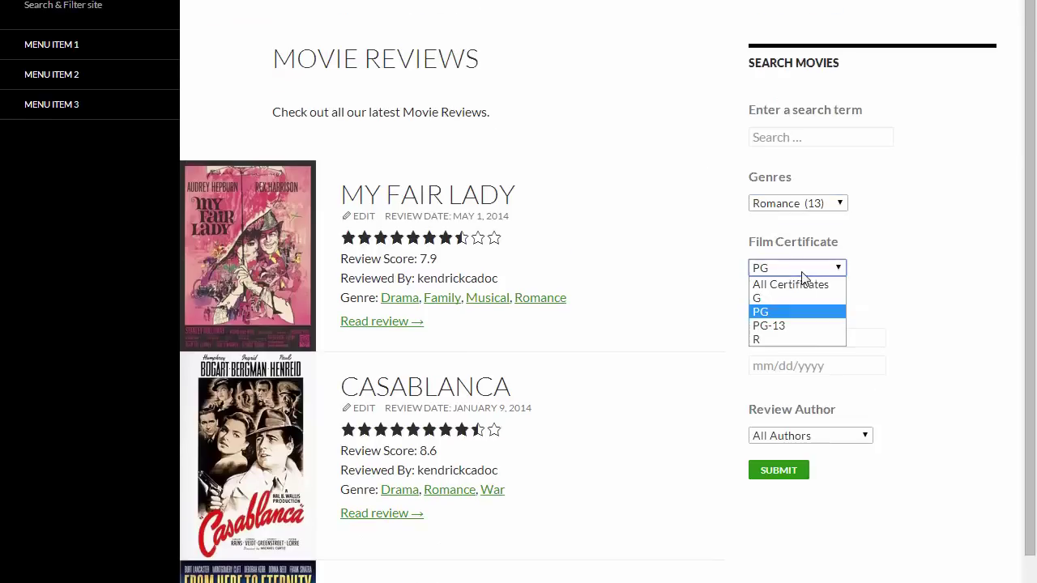
left_click(798, 339)
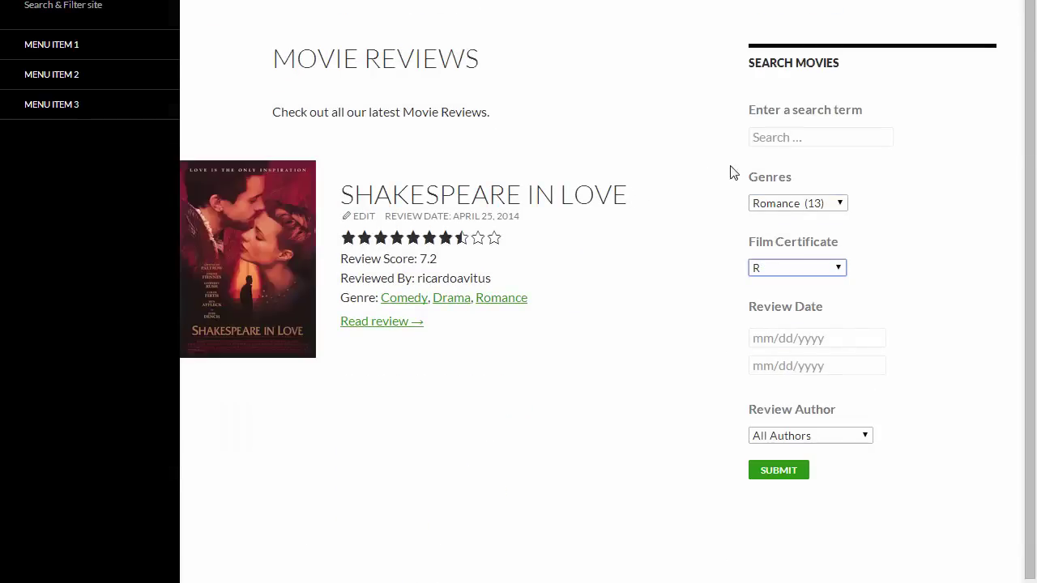
Change the genre filter to Adventure and set the film certificate filter back to All Certificates.
left_click(791, 206)
left_click(792, 237)
left_click(797, 267)
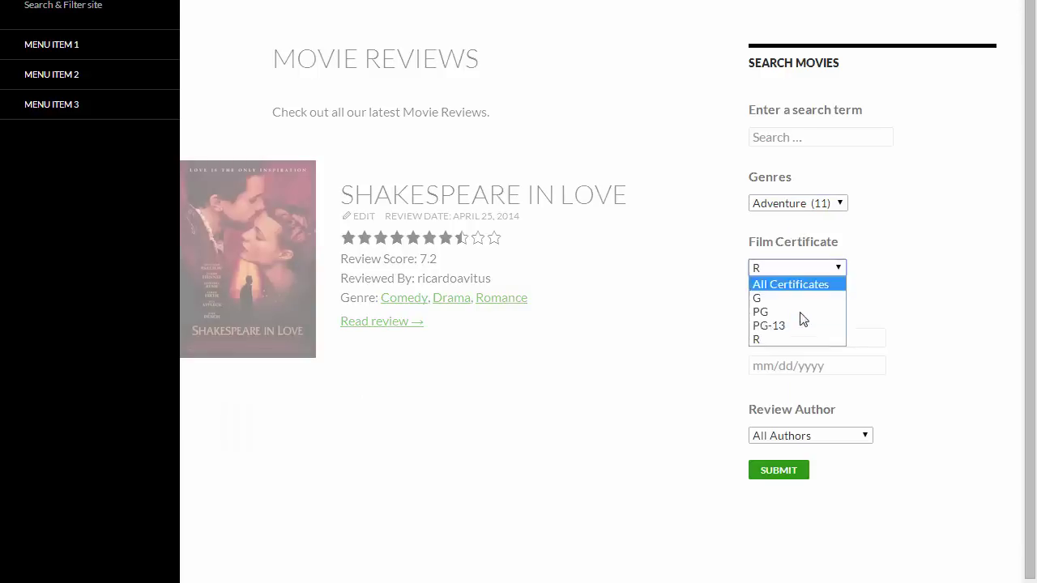
left_click(804, 284)
Reset the genre filter to All Genres and browse the complete list of reviews.
left_click(795, 204)
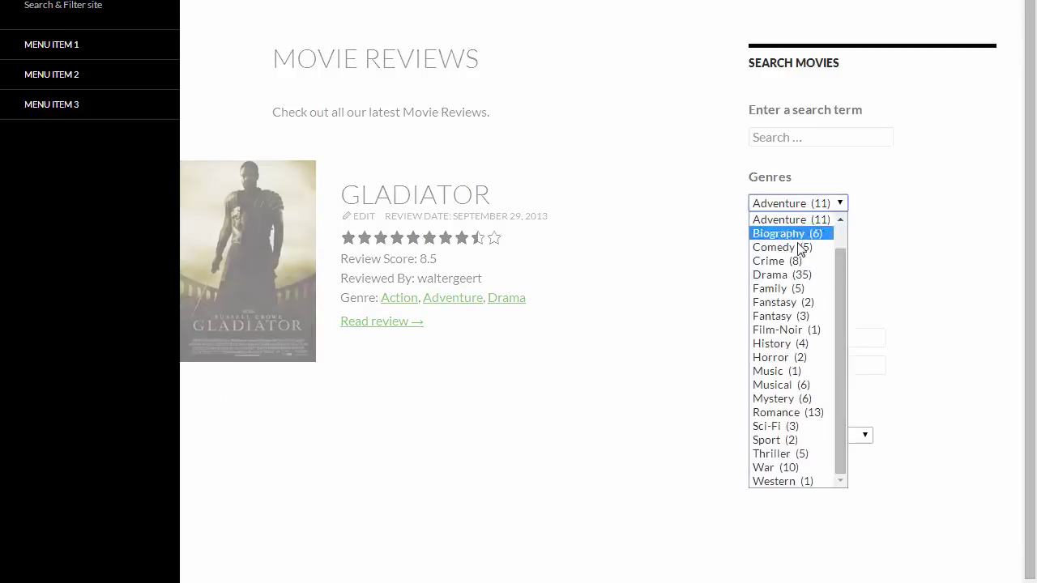
scroll(793, 220, "up", 1)
key("Escape")
left_click(791, 226)
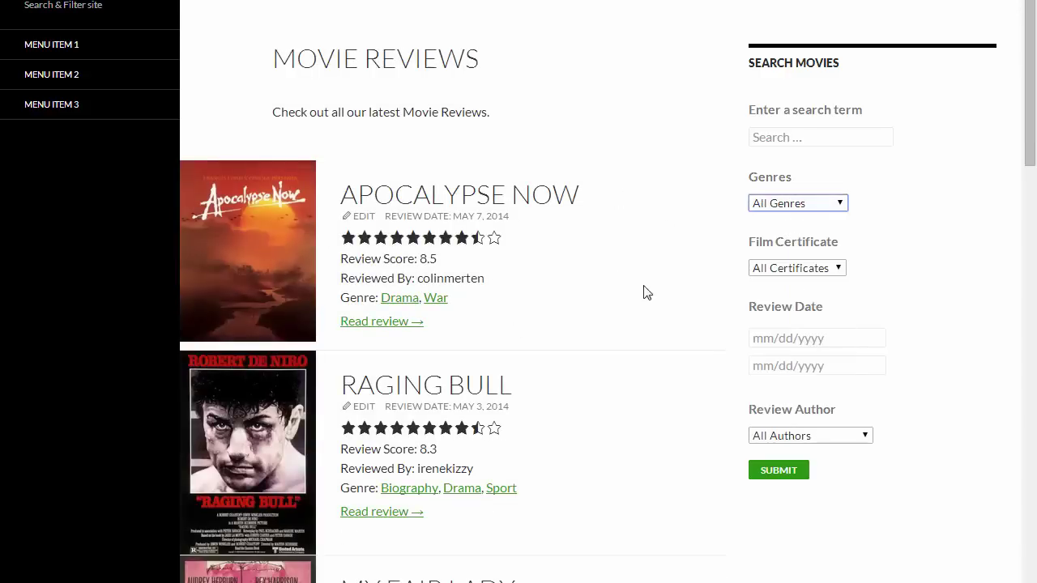
scroll(652, 316, "down", 5)
scroll(658, 330, "down", 15)
scroll(667, 345, "up", 19)
Filter the reviews to the review date range 04/01/2014 to 04/30/2014 and look through the results.
left_click(799, 336)
left_click(760, 366)
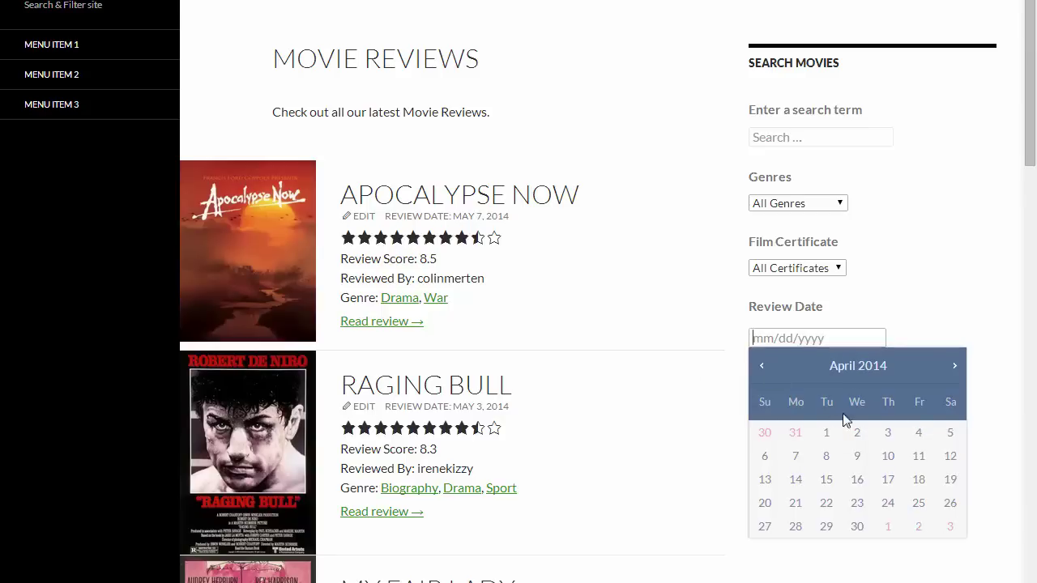
left_click(827, 433)
left_click(865, 367)
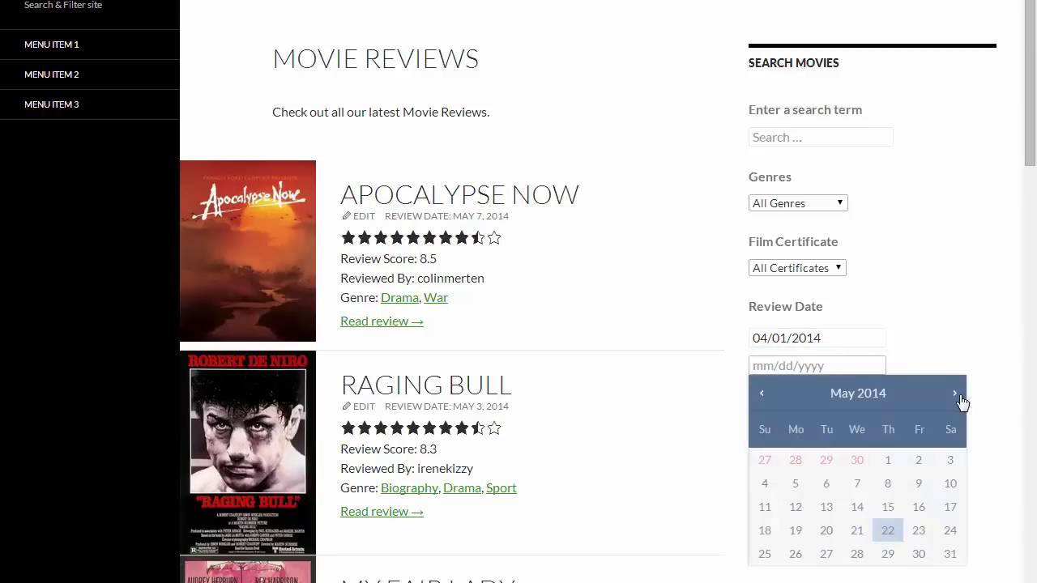
left_click(761, 396)
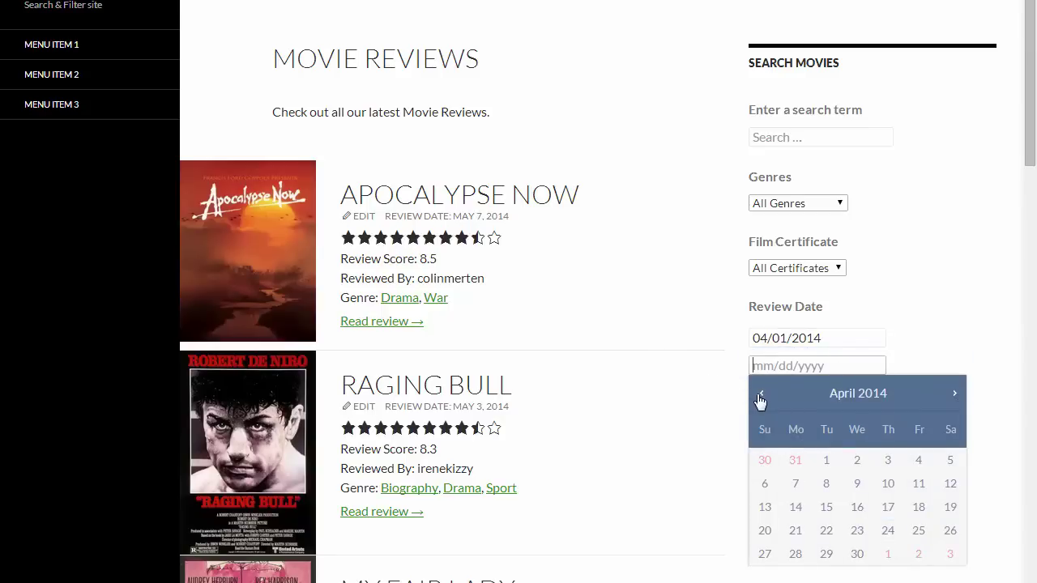
left_click(858, 554)
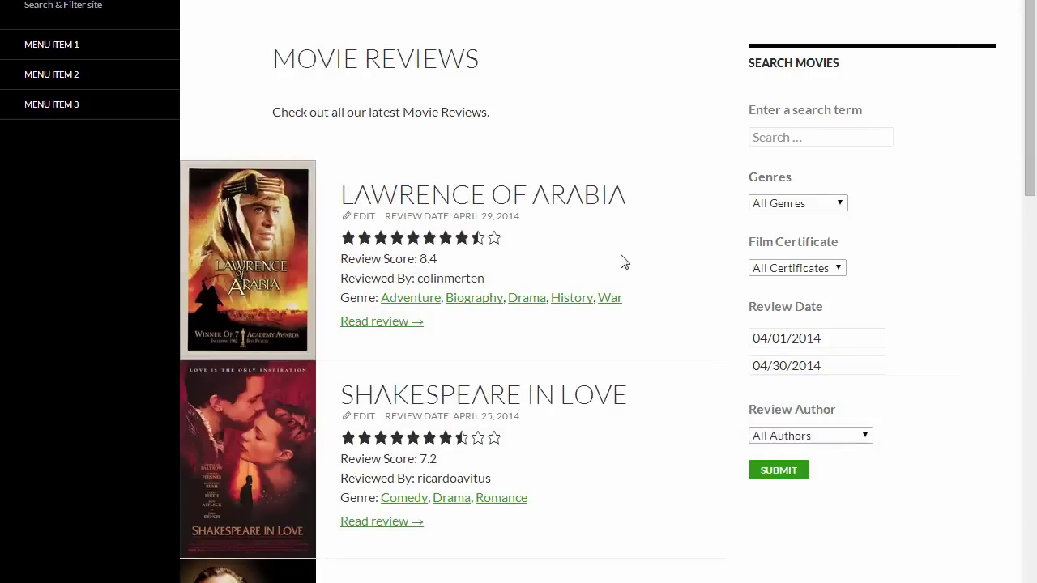
scroll(624, 276, "down", 15)
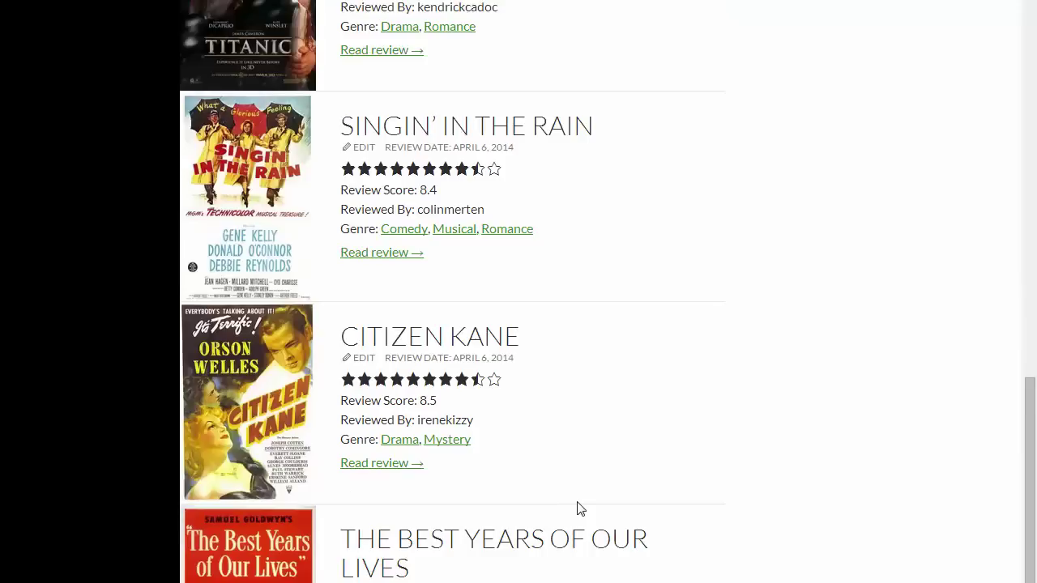
scroll(577, 509, "up", 15)
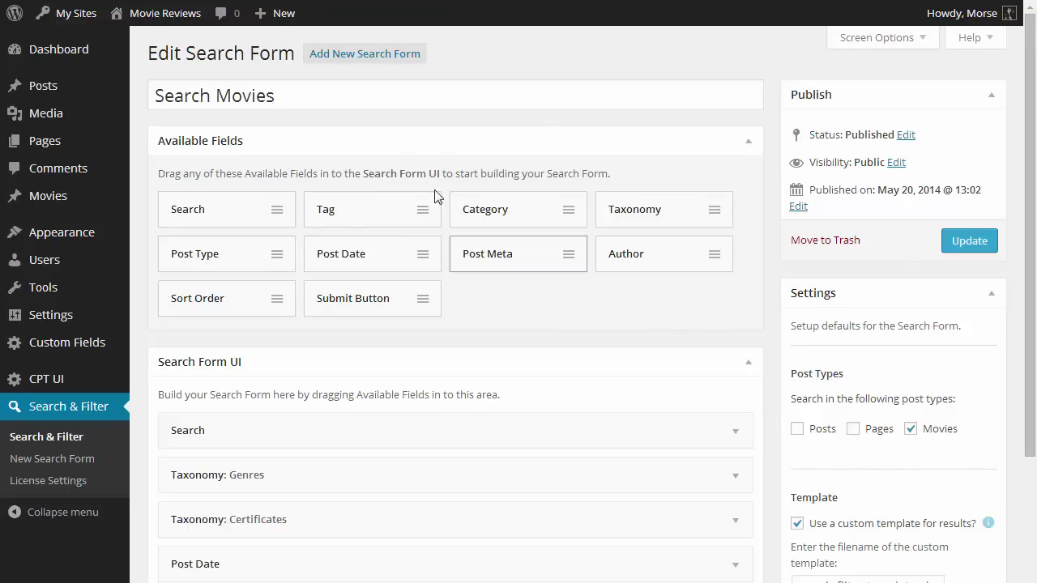
Examine the Search Movies form's field layout and its post type, template, slug and Ajax settings in the WordPress search form editor.
scroll(867, 486, "down", 4)
scroll(873, 502, "down", 1)
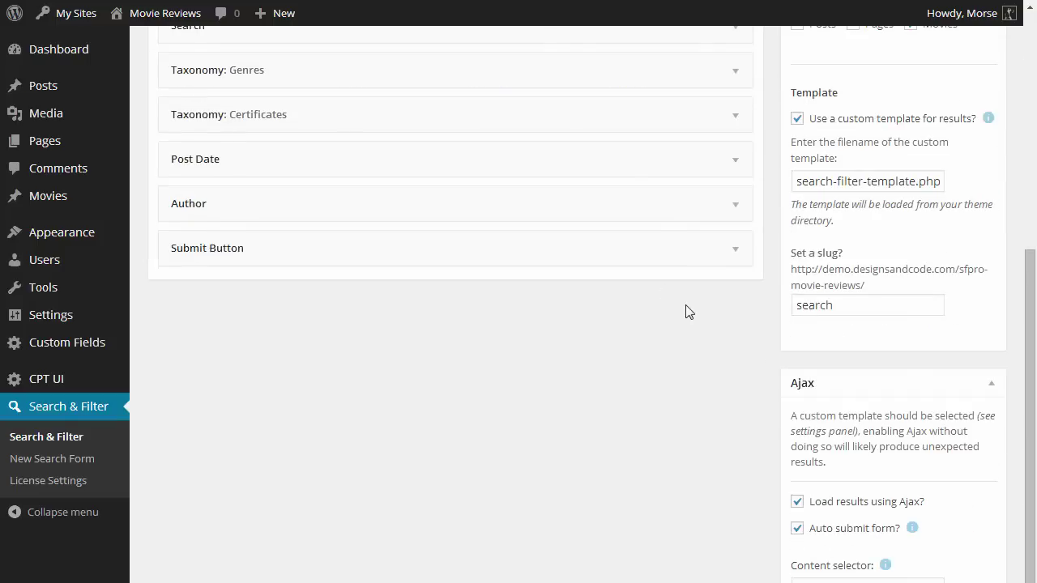
scroll(688, 312, "up", 5)
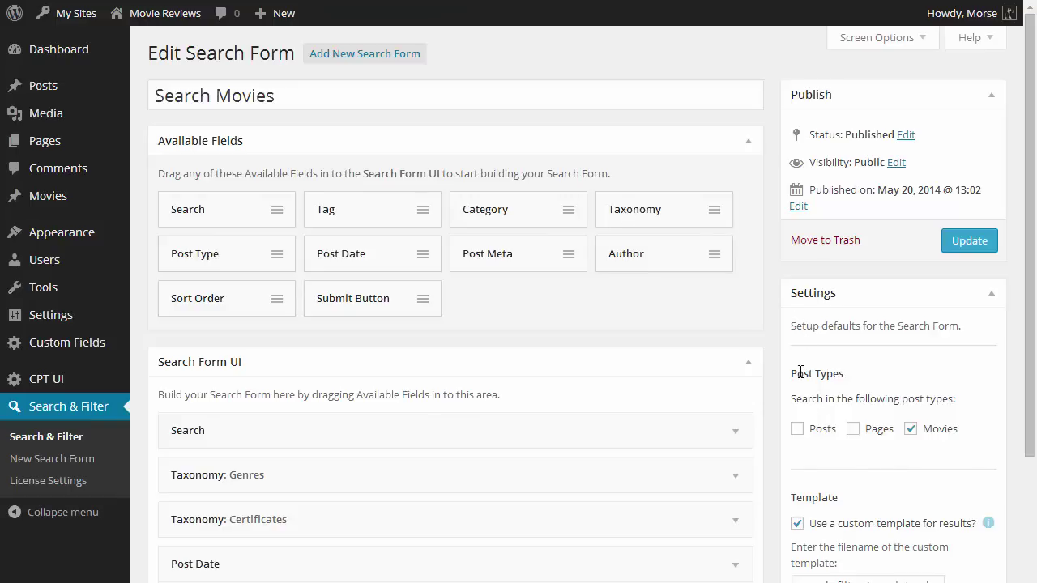
left_click_drag(835, 400, 899, 429)
scroll(847, 369, "down", 2)
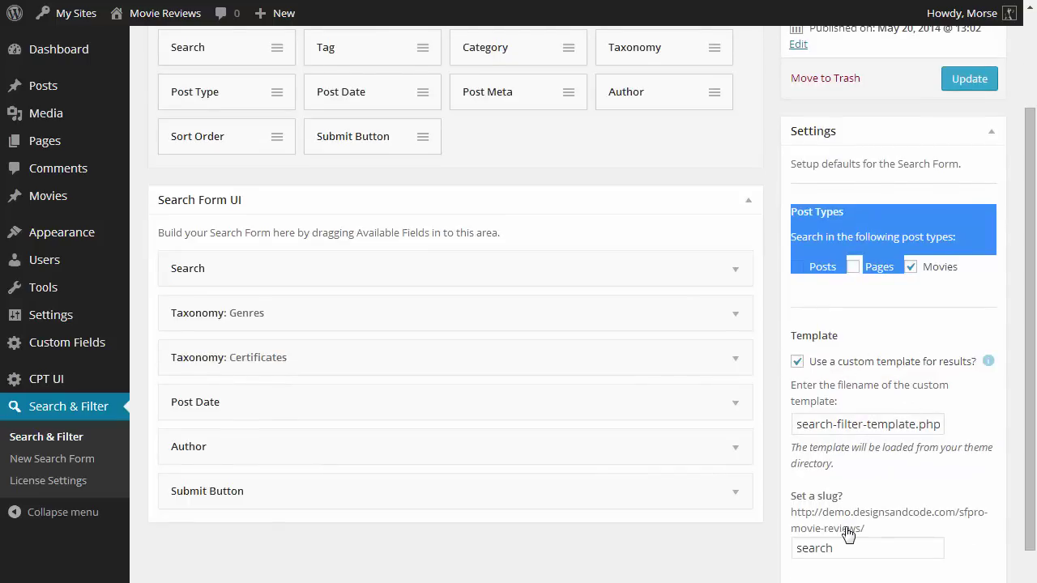
double_click(820, 545)
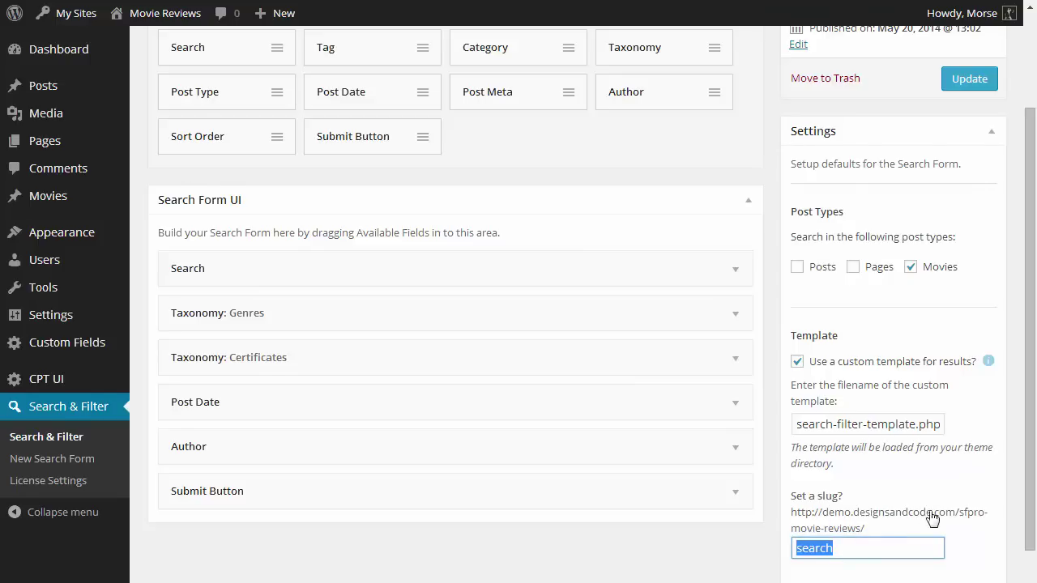
scroll(847, 493, "down", 5)
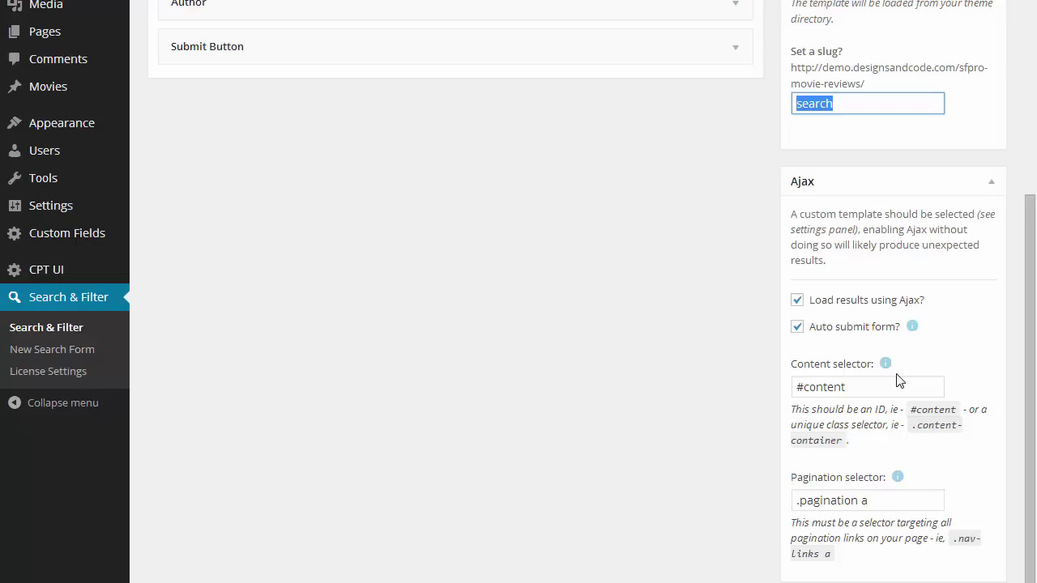
scroll(898, 381, "up", 7)
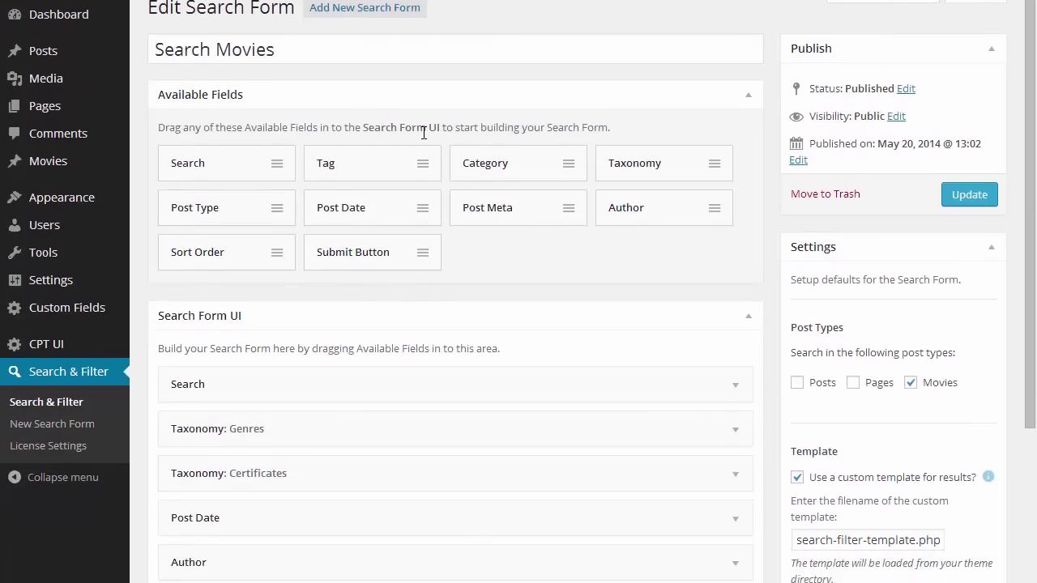
Add a Format taxonomy field below the Certificates field in the search form, check its options and delete it again.
left_click_drag(659, 204, 559, 290)
left_click_drag(559, 192, 282, 461)
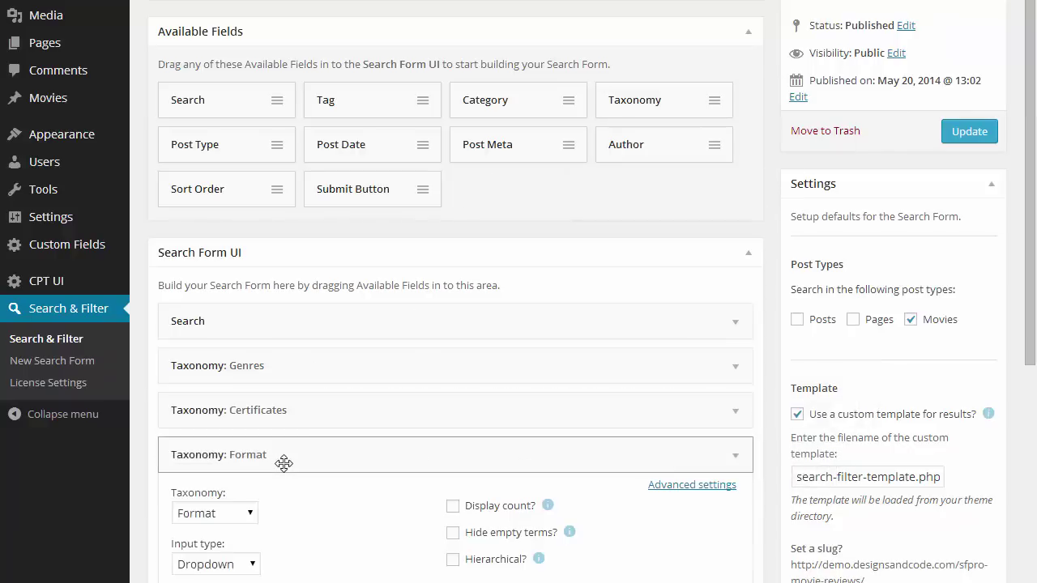
scroll(446, 283, "down", 3)
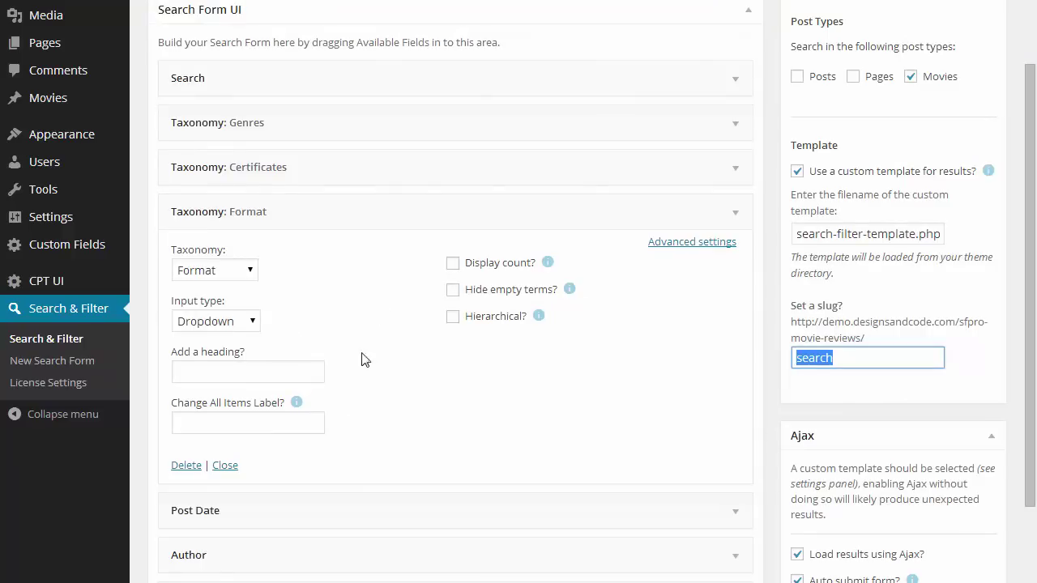
left_click(405, 212)
left_click(286, 214)
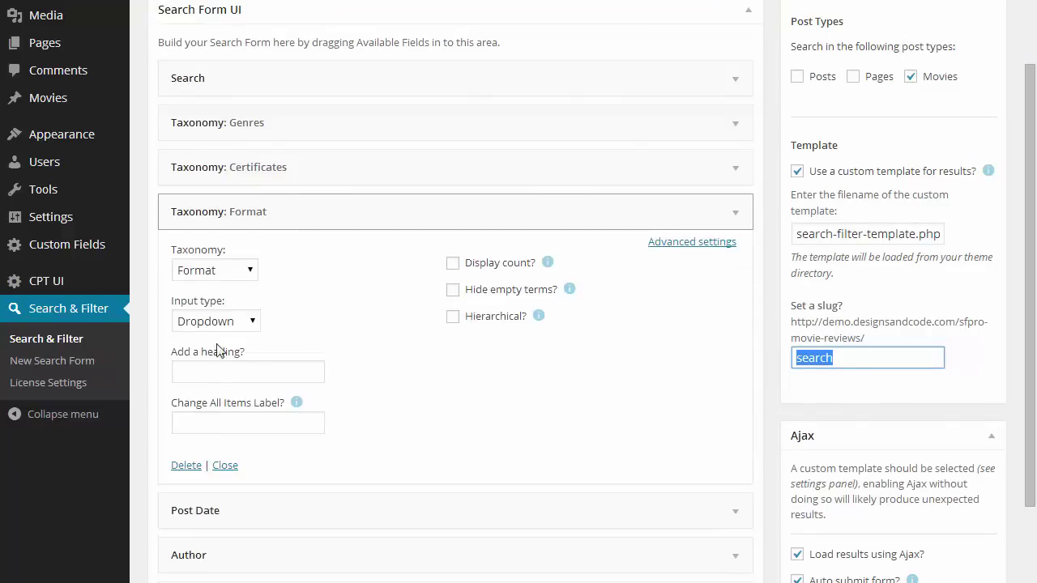
left_click(188, 464)
scroll(365, 329, "up", 3)
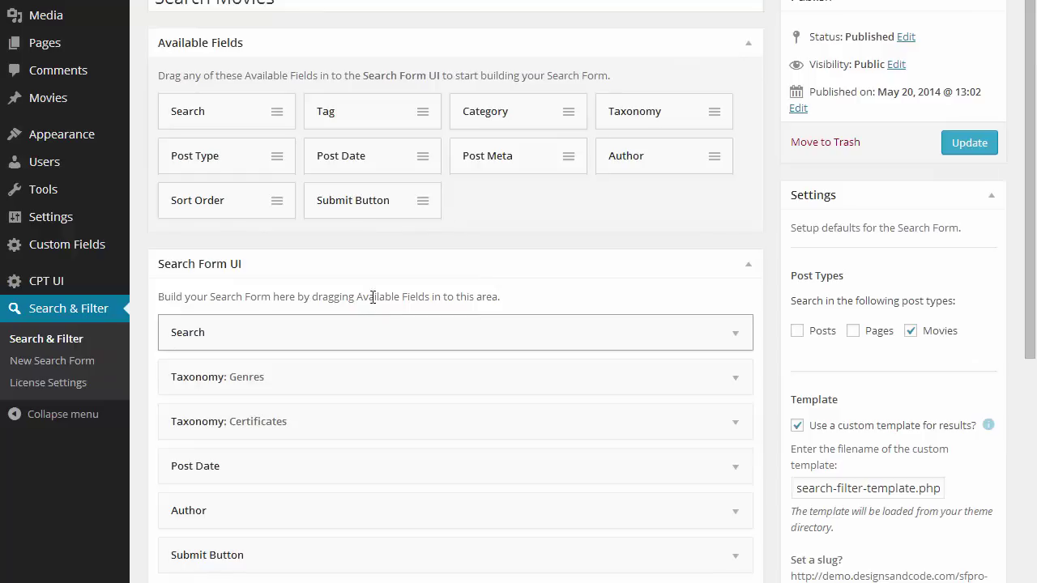
Open the form's Search field settings and compare its heading text with the matching heading on the movie reviews page.
left_click(311, 339)
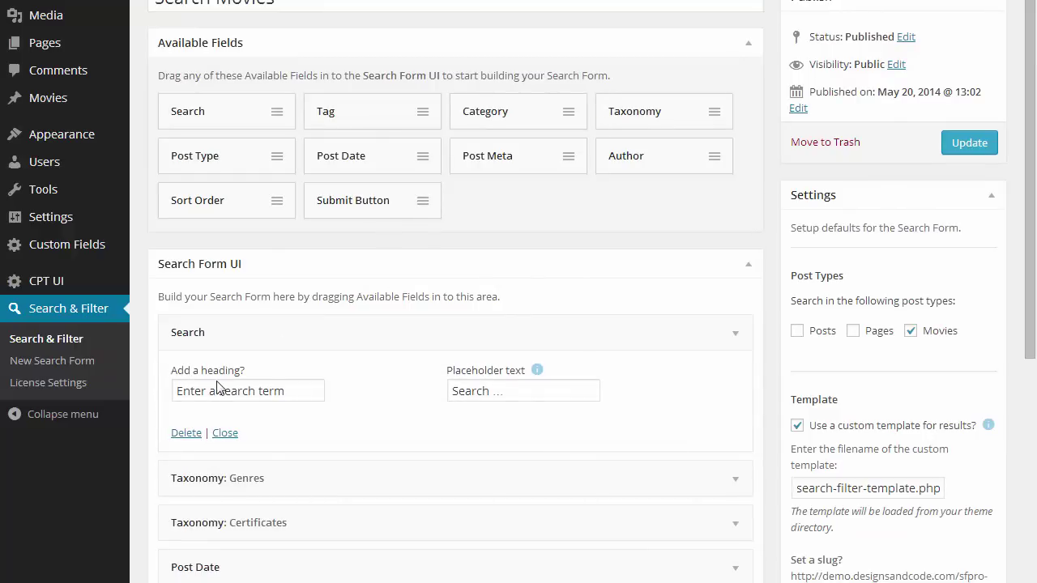
triple_click(277, 397)
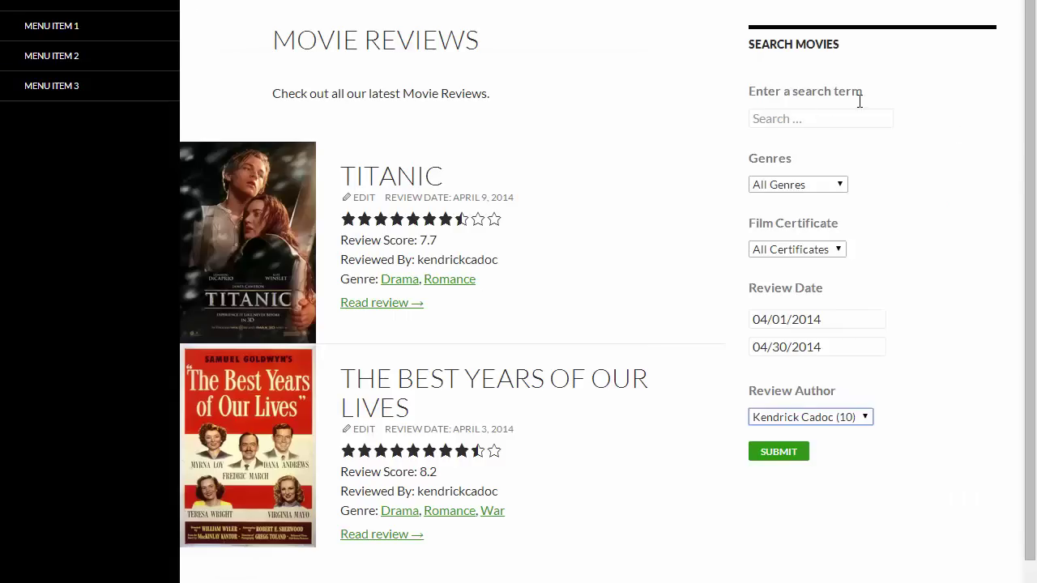
triple_click(860, 96)
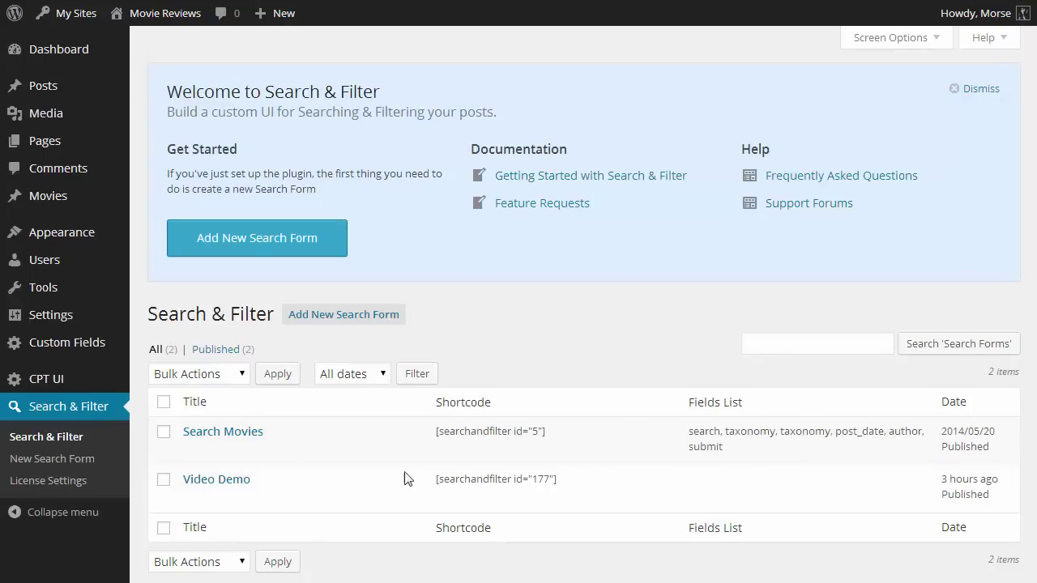
Open the Video Demo search form, review its post type, template, slug and Ajax settings, and compare it with the movie reviews page.
left_click(231, 479)
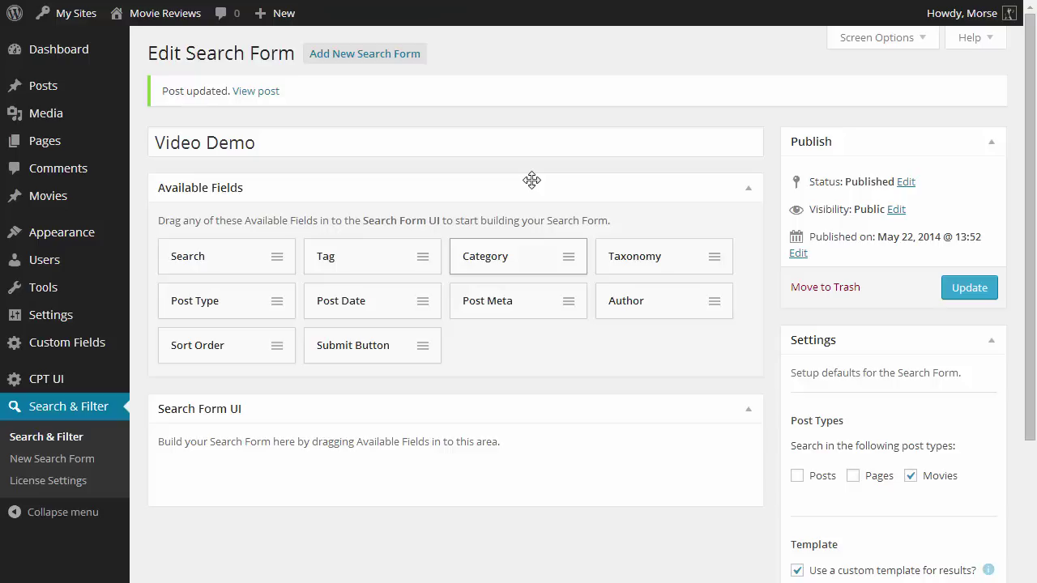
scroll(891, 251, "down", 4)
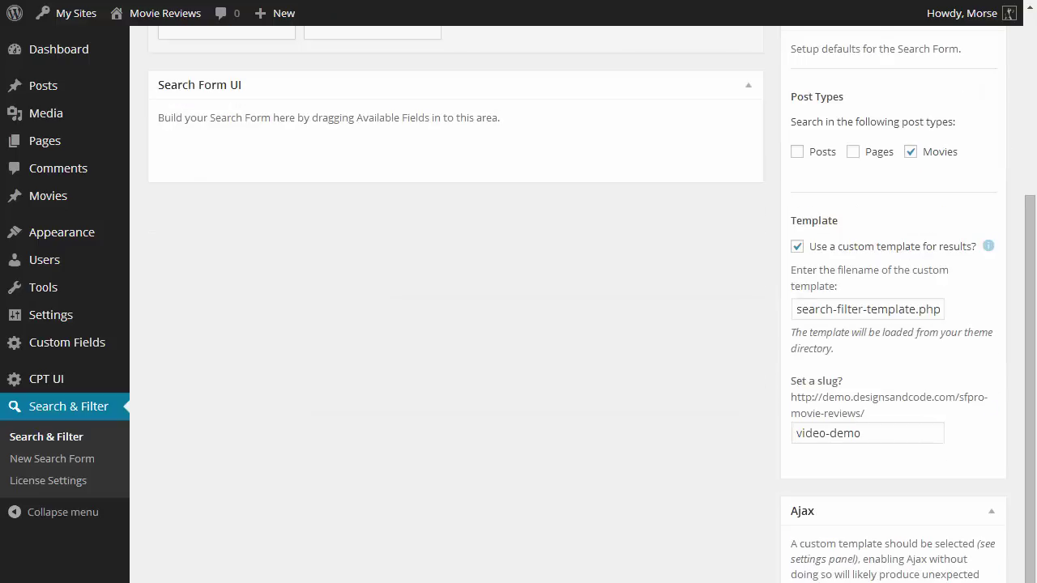
scroll(886, 527, "down", 2)
scroll(886, 527, "up", 6)
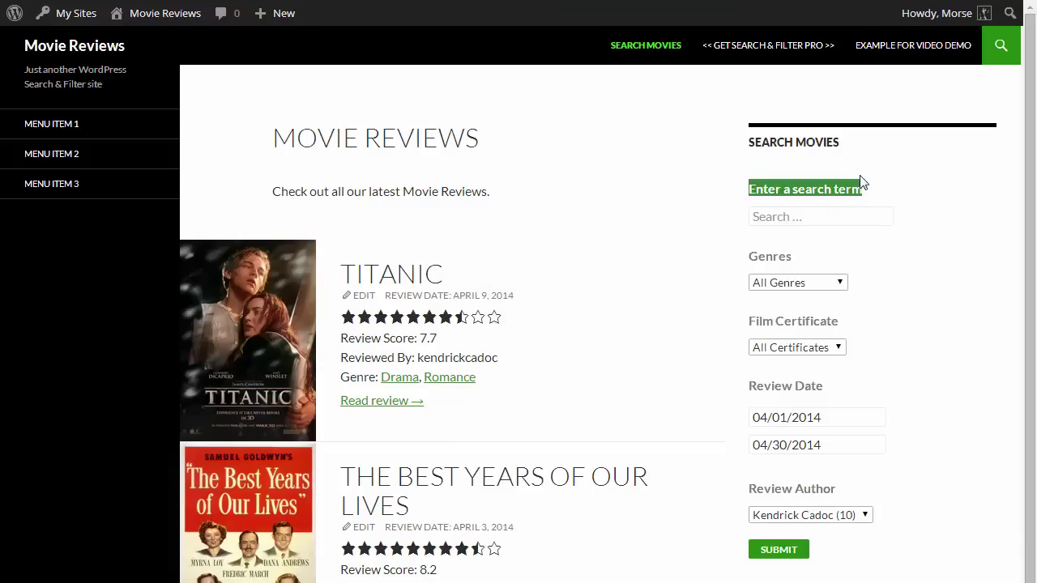
left_click(861, 184)
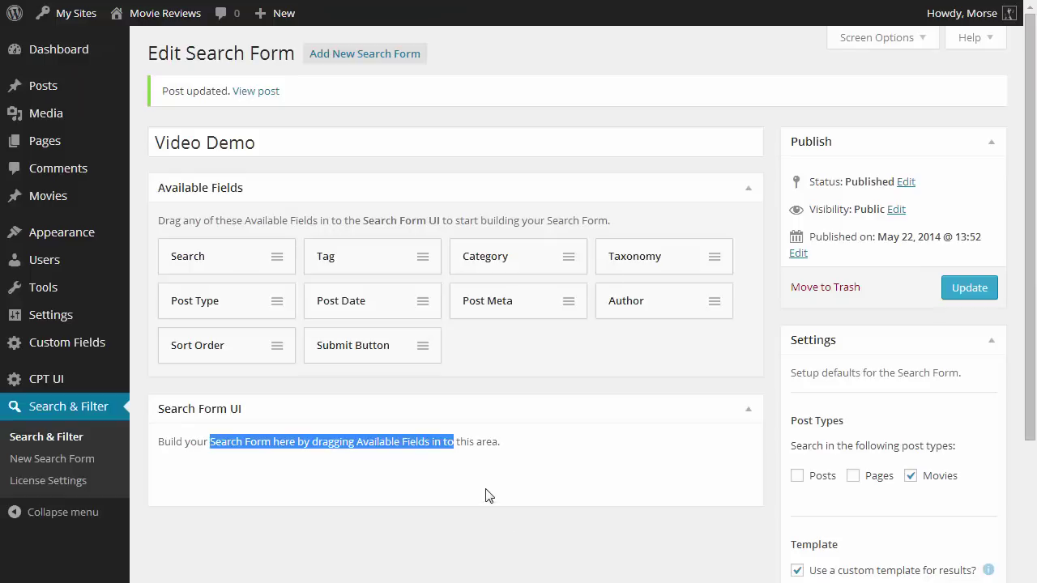
Add a Search field to the empty search form layout and give it the heading "Enter a search term".
scroll(109, 174, "down", 3)
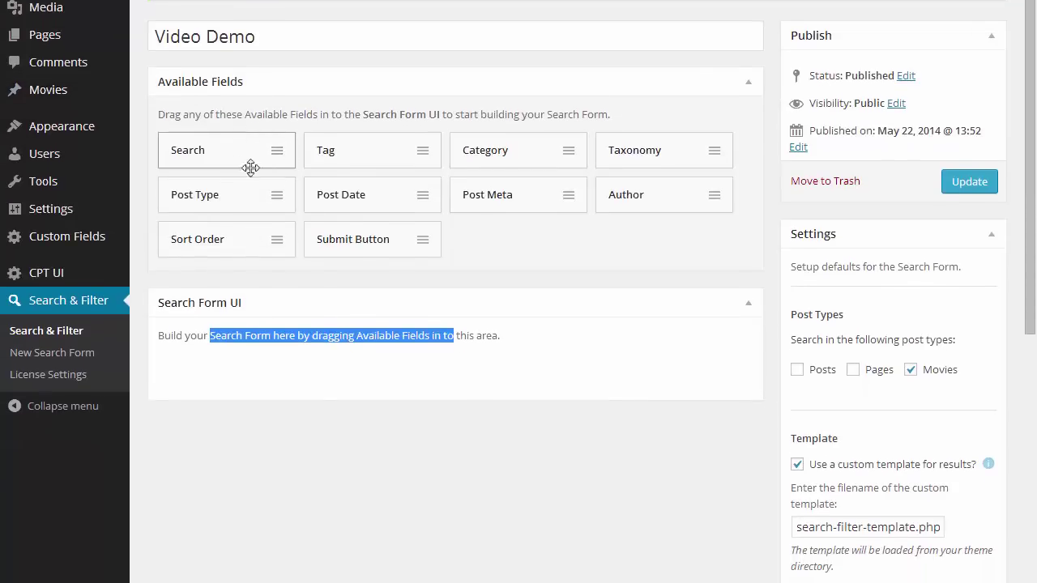
left_click_drag(250, 166, 278, 361)
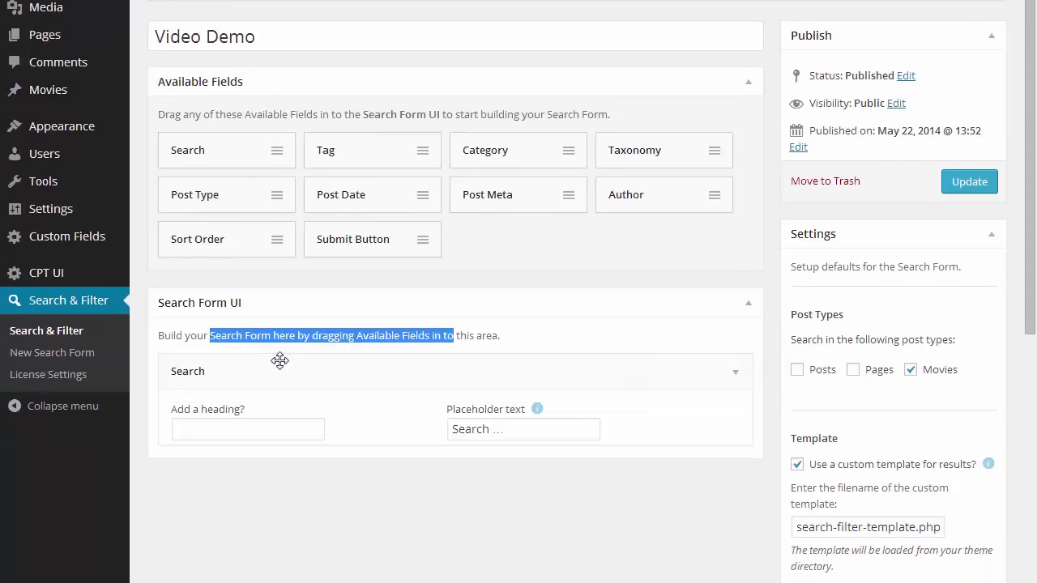
left_click(263, 436)
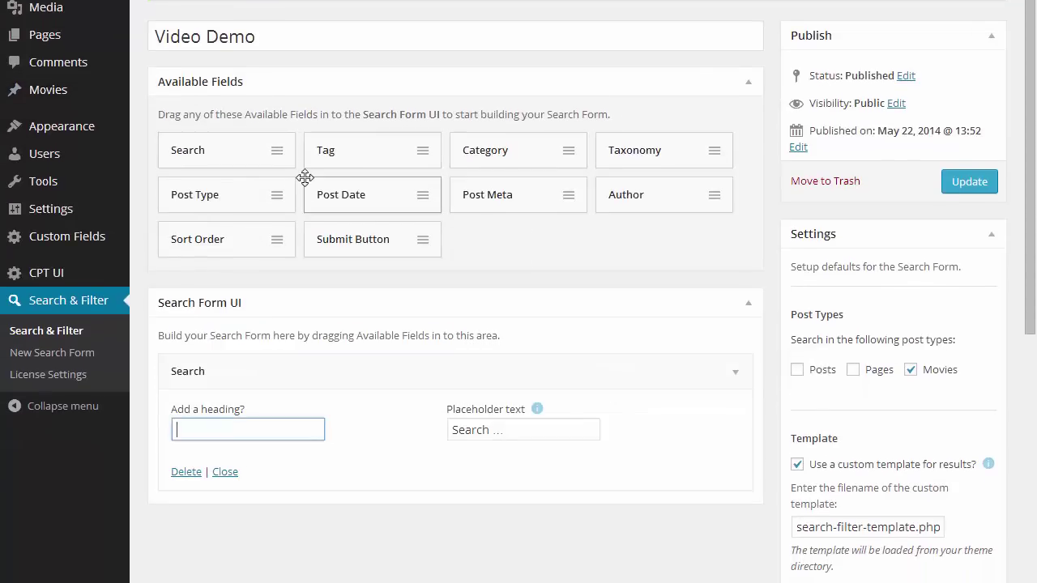
type("Ente")
key("BackSpace")
key("BackSpace")
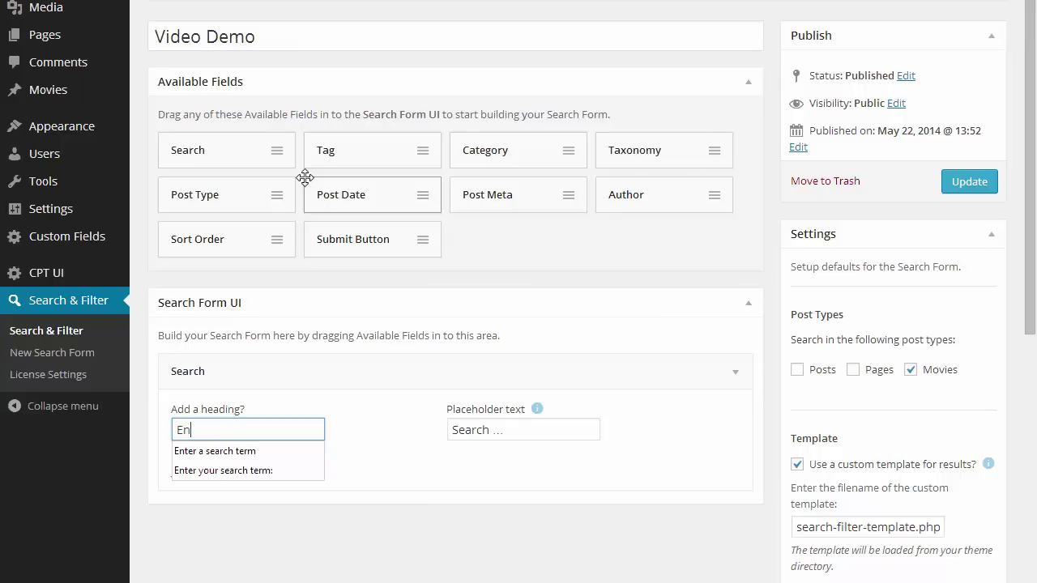
key("Down")
key("Return")
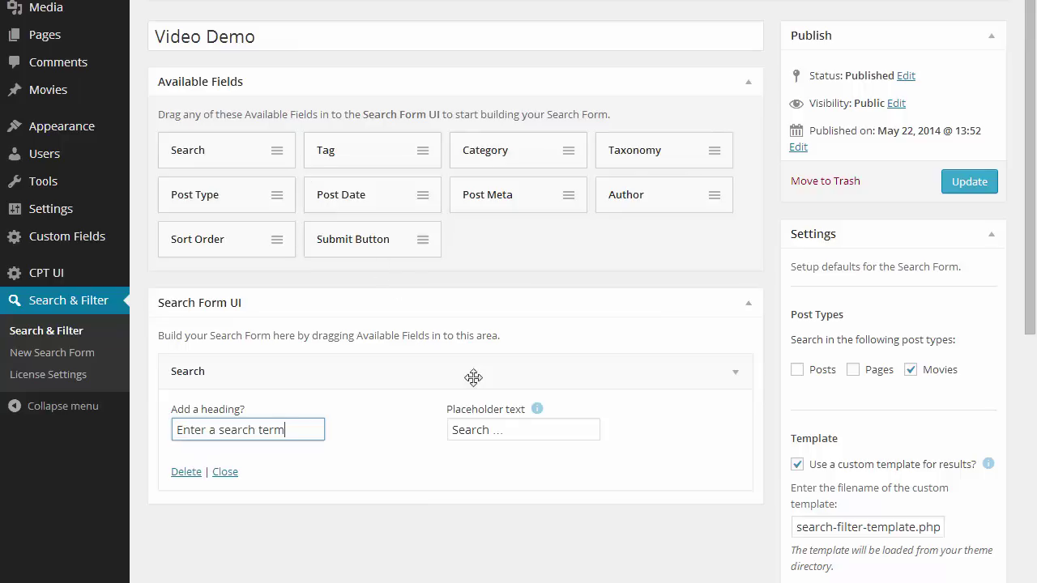
left_click(523, 431)
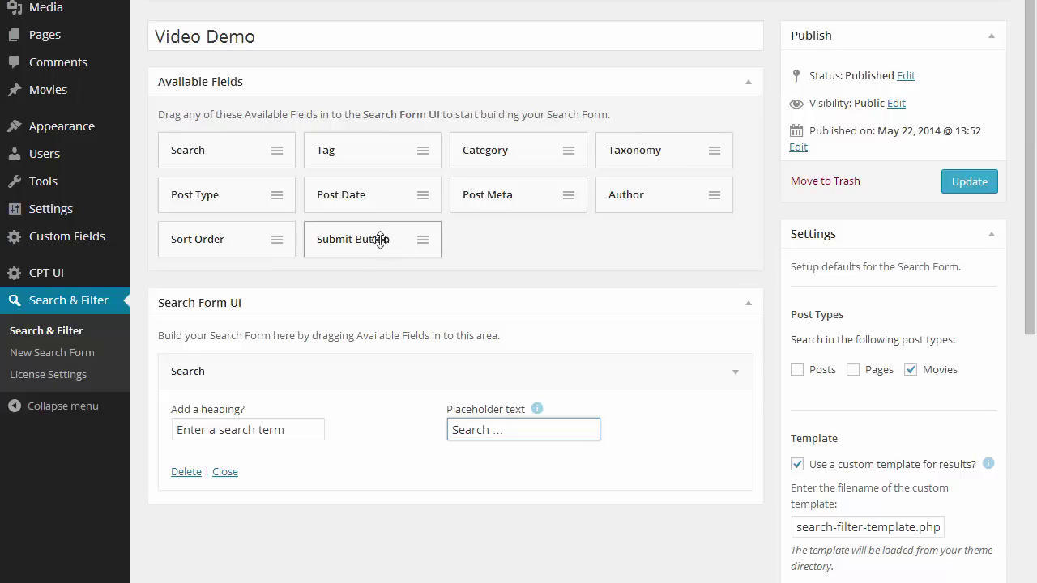
Add a Submit Button field below the Search field, set its submit label to "Search" and update the form.
left_click_drag(380, 240, 331, 513)
scroll(361, 494, "down", 3)
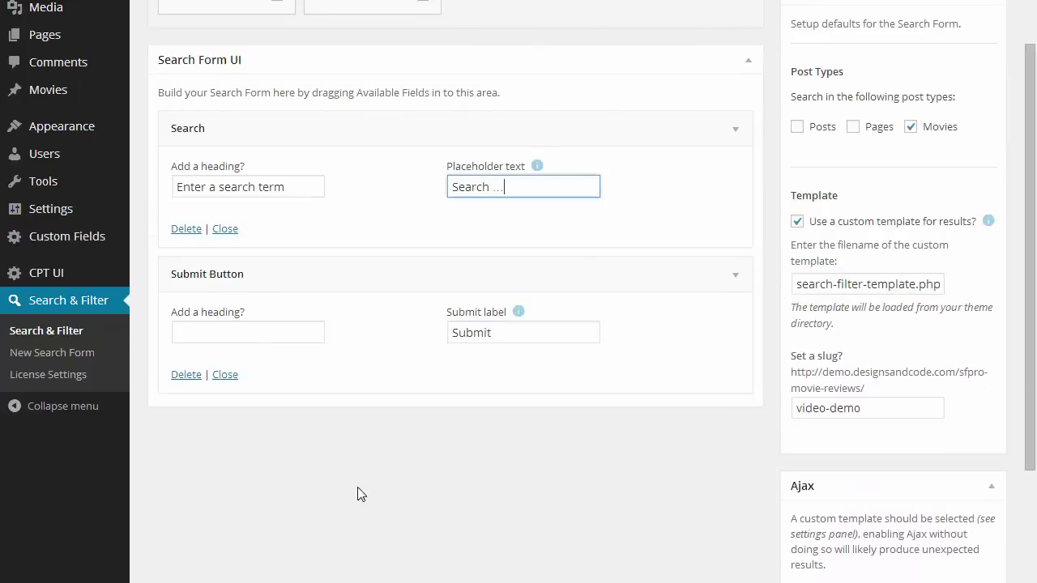
double_click(560, 340)
type("Search")
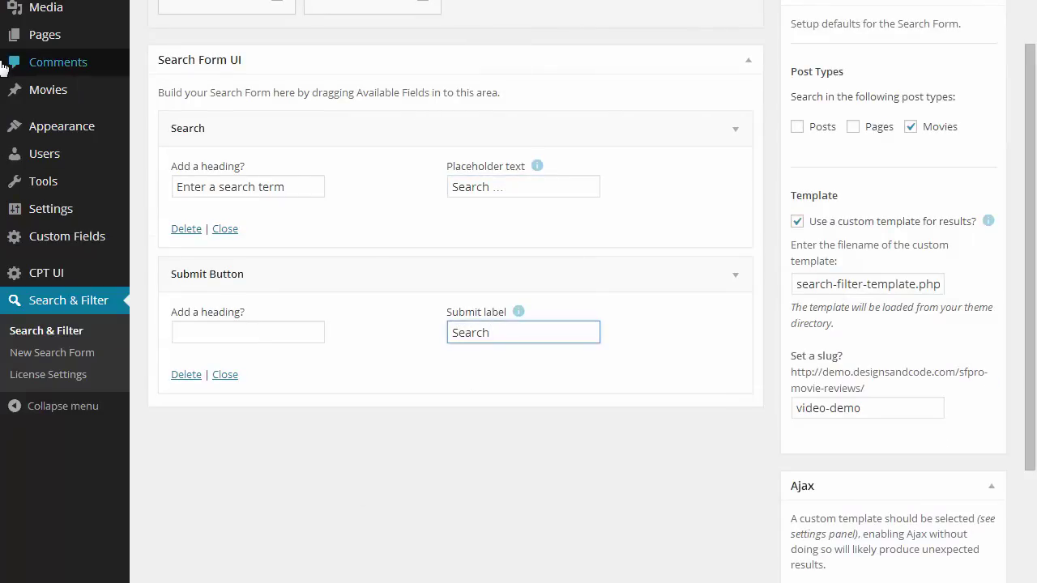
key("shift+Tab")
key("Tab")
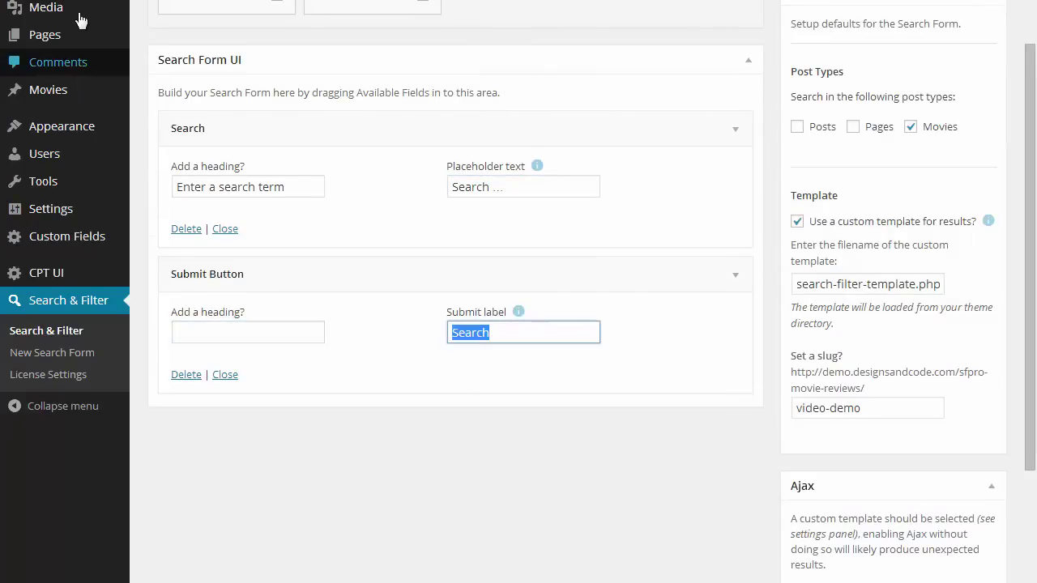
scroll(592, 194, "up", 1)
scroll(903, 71, "down", 1)
scroll(904, 71, "up", 3)
left_click(970, 207)
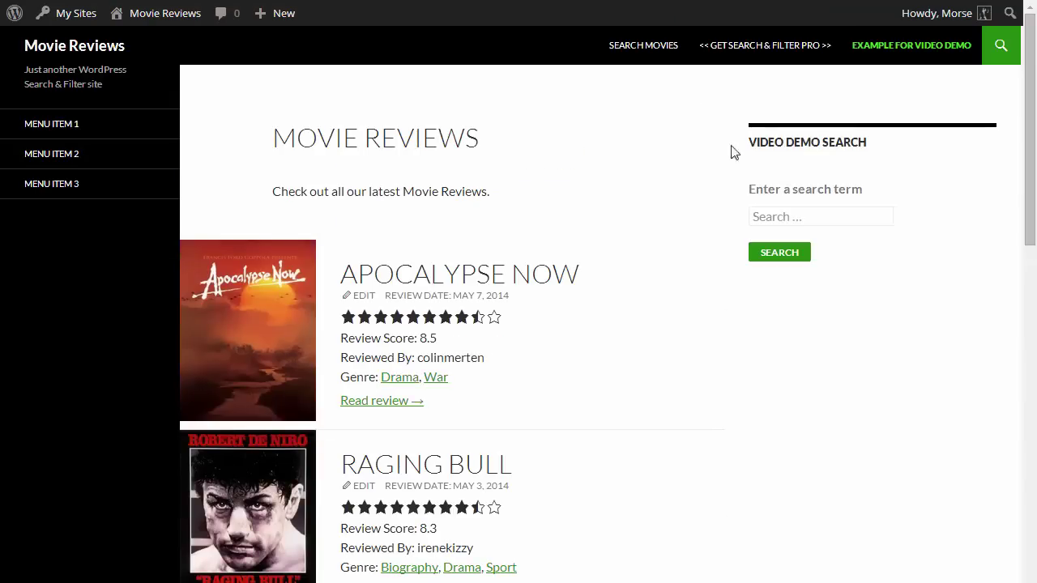
Test the Video Demo search on the movie reviews page with the term "now".
scroll(886, 153, "down", 3)
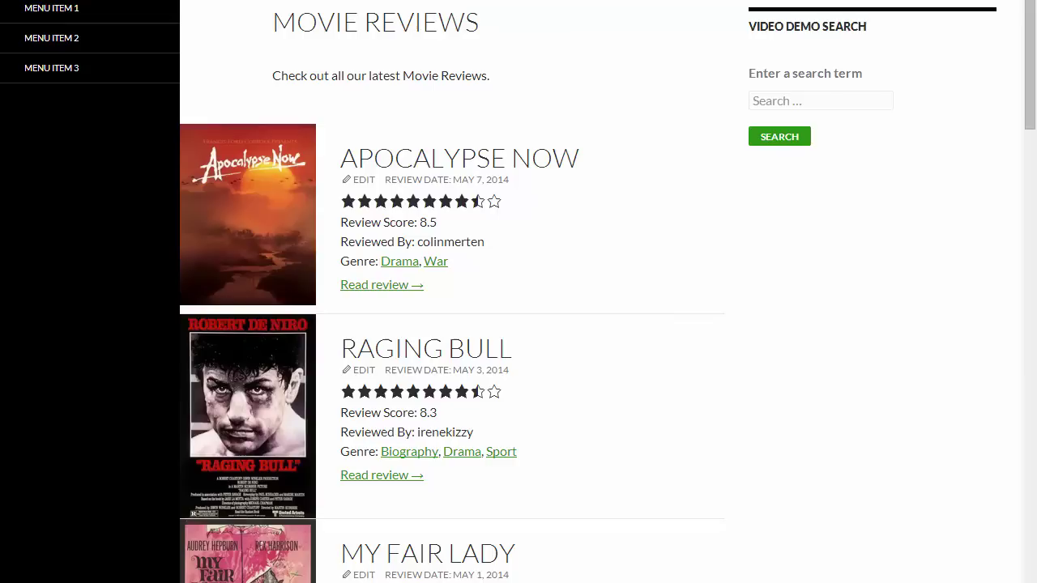
left_click(842, 102)
type("now")
key("Return")
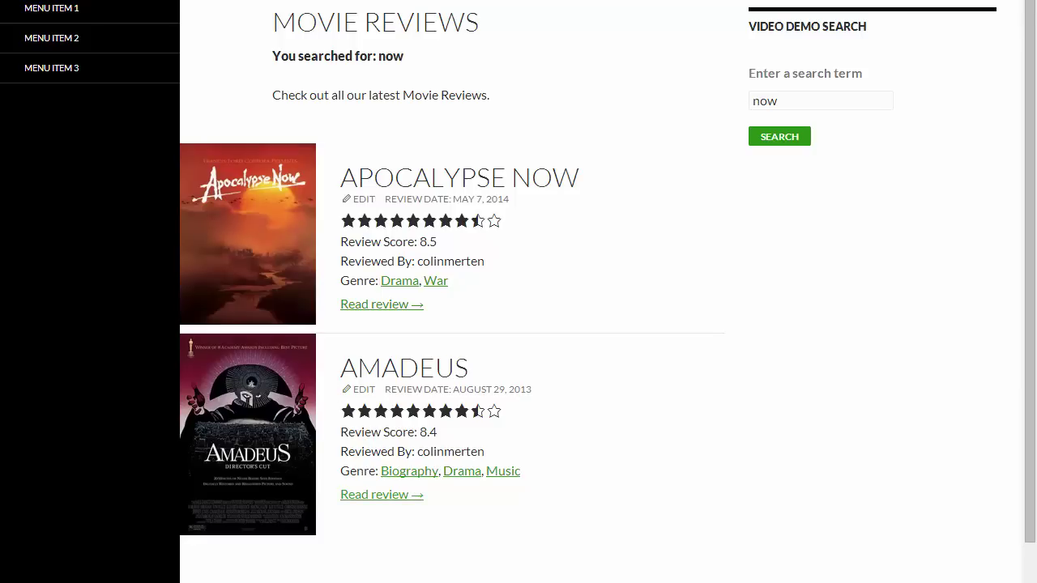
scroll(519, 292, "up", 3)
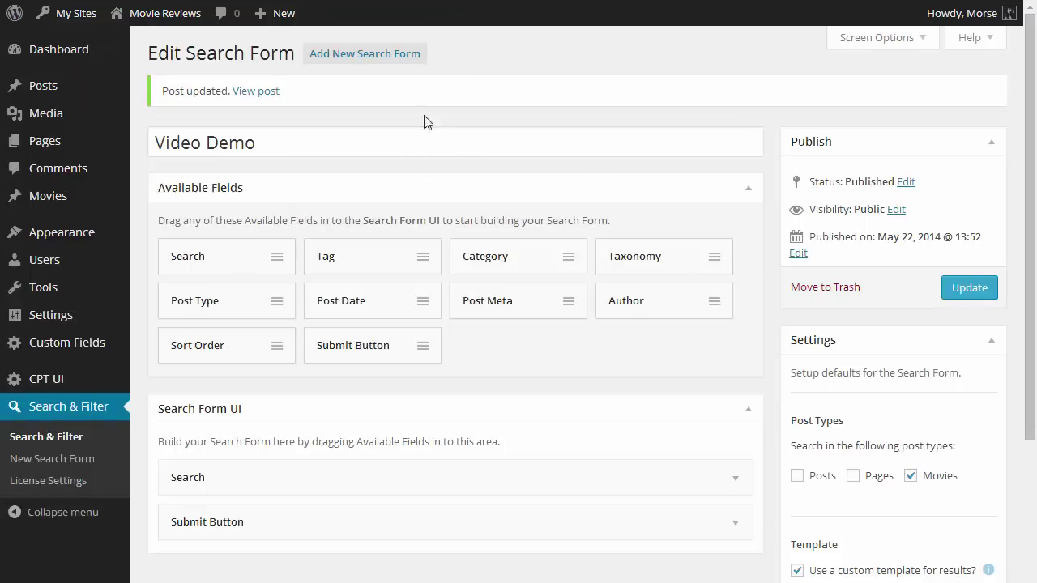
Add a Taxonomy field between the Search and Submit Button fields of the form and set its taxonomy to Genres.
scroll(537, 287, "down", 3)
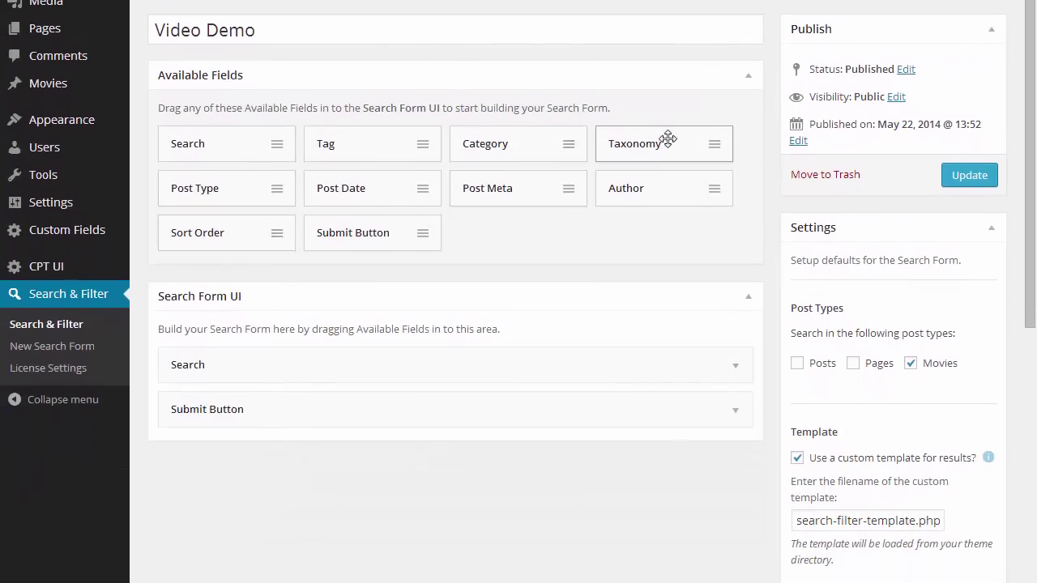
left_click_drag(664, 139, 292, 396)
left_click(319, 400)
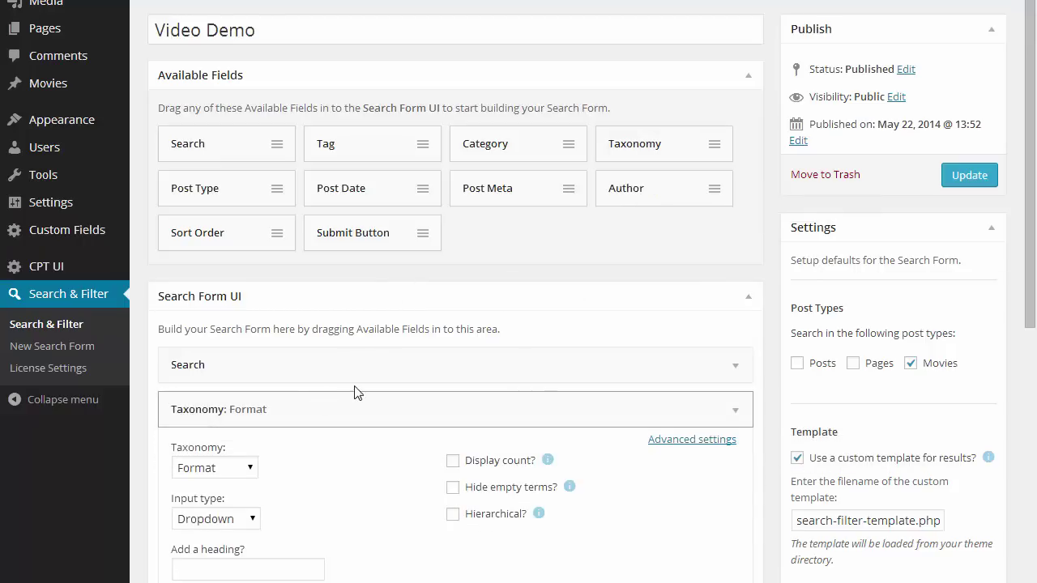
scroll(486, 300, "down", 4)
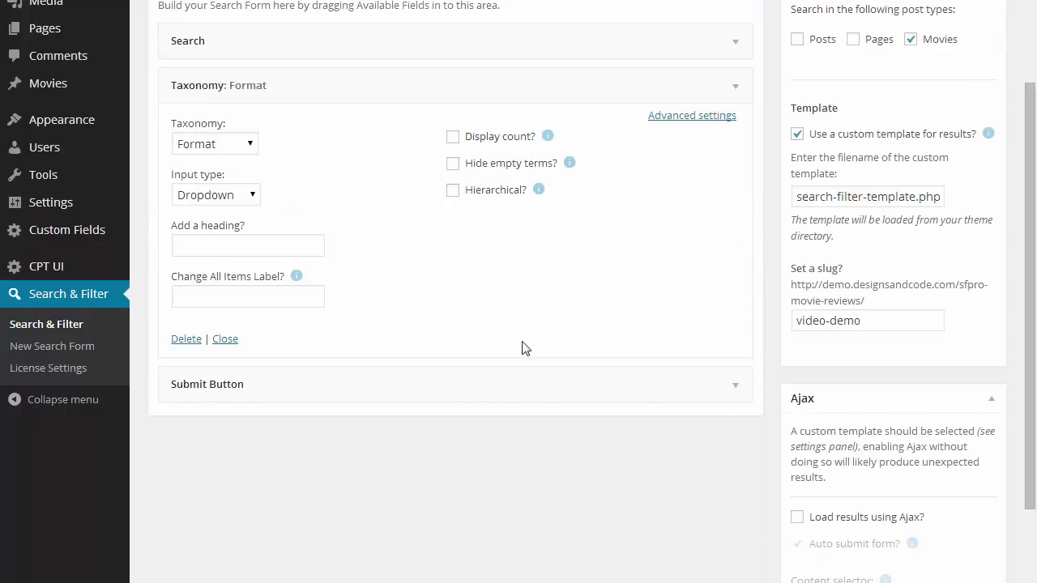
left_click(225, 143)
left_click(227, 210)
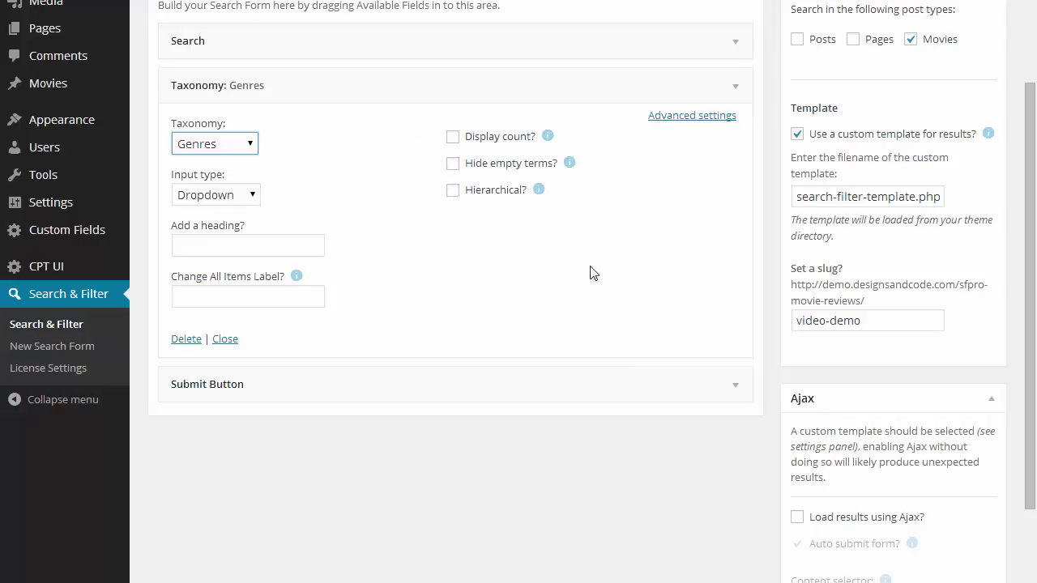
Set the Genres taxonomy field's heading to "Genre" and update the search form.
left_click(247, 248)
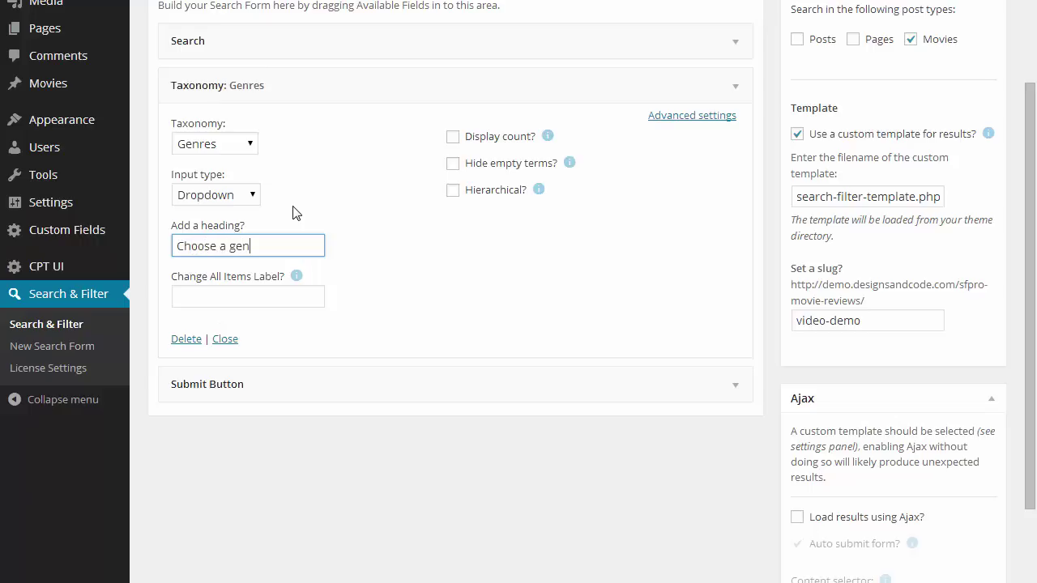
type("Choose a gen")
key("ctrl+a")
type("G")
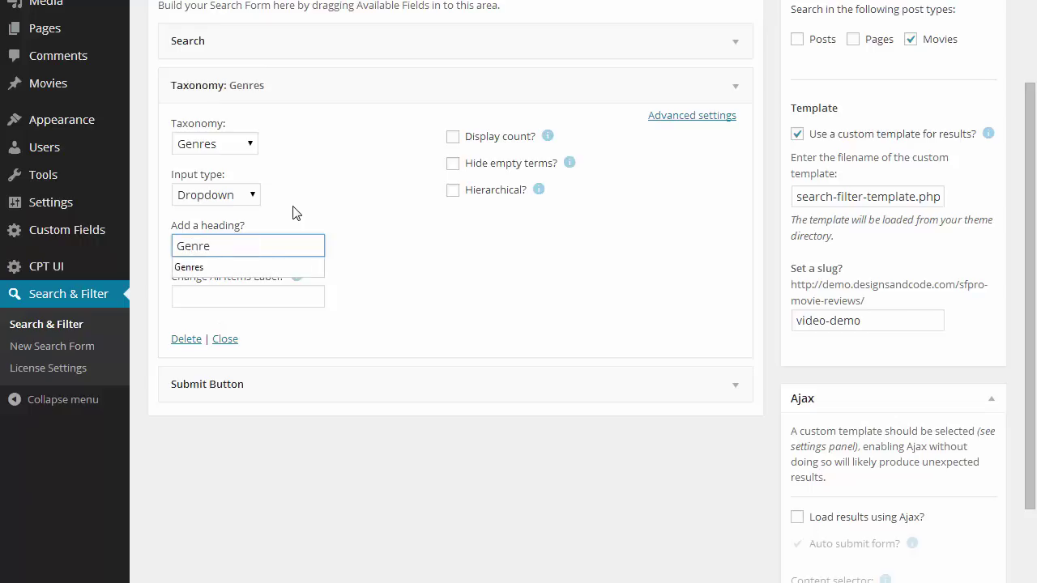
left_click(510, 259)
scroll(666, 250, "up", 3)
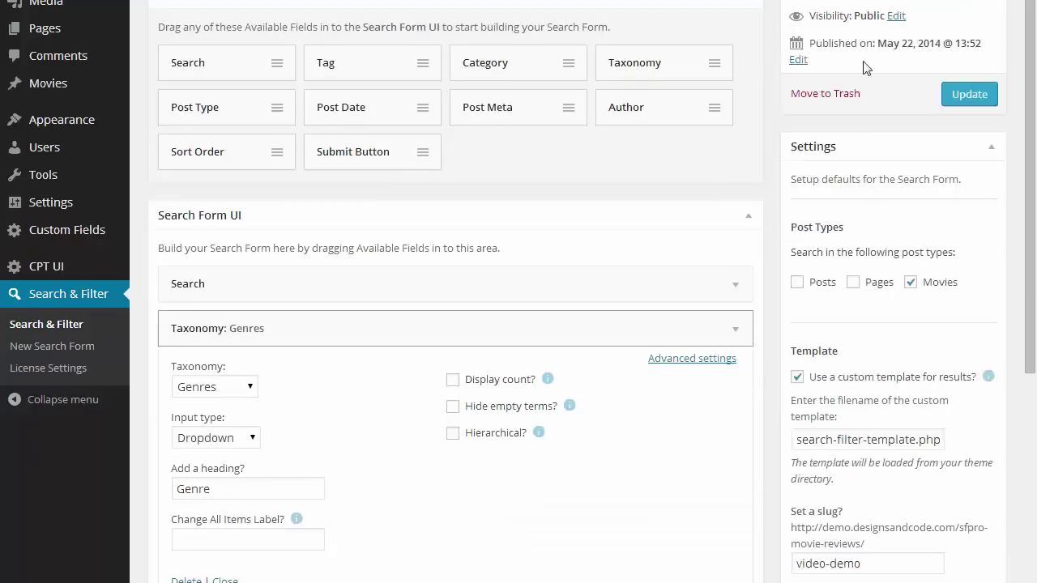
left_click(970, 95)
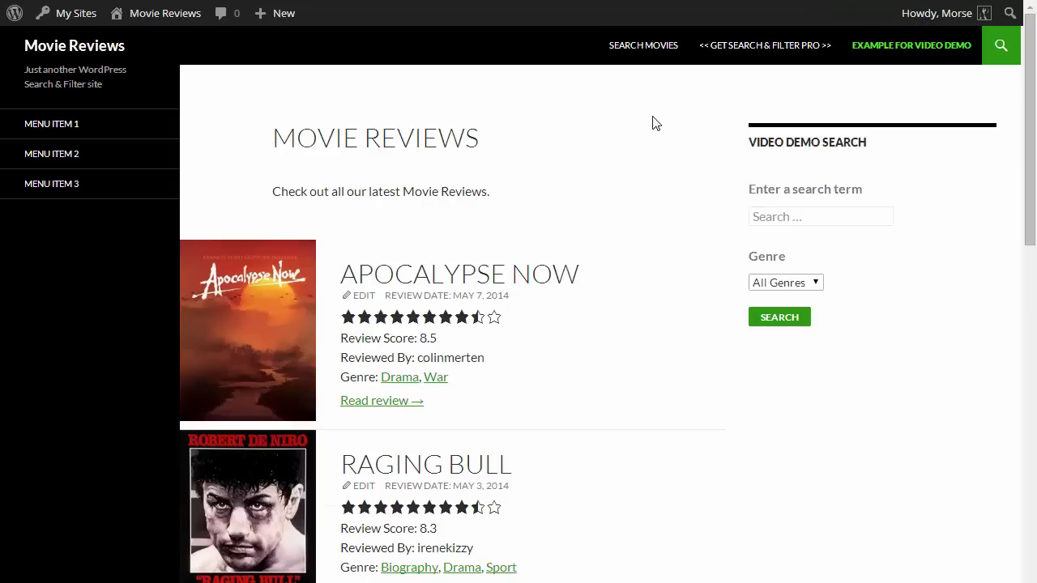
Filter the movie reviews by the Action genre with the Video Demo search and look through the results.
left_click(781, 282)
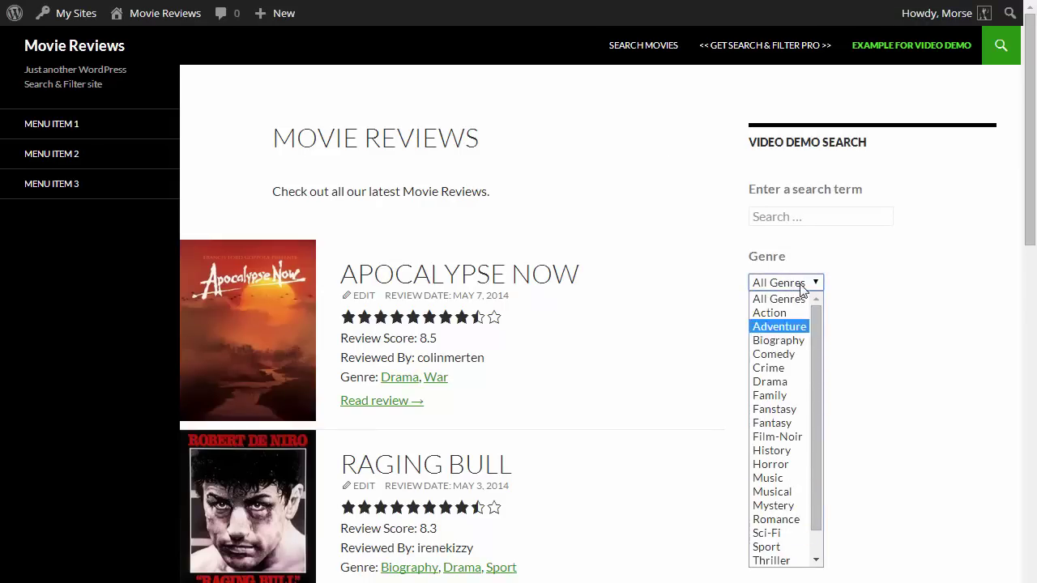
left_click(773, 313)
left_click(793, 322)
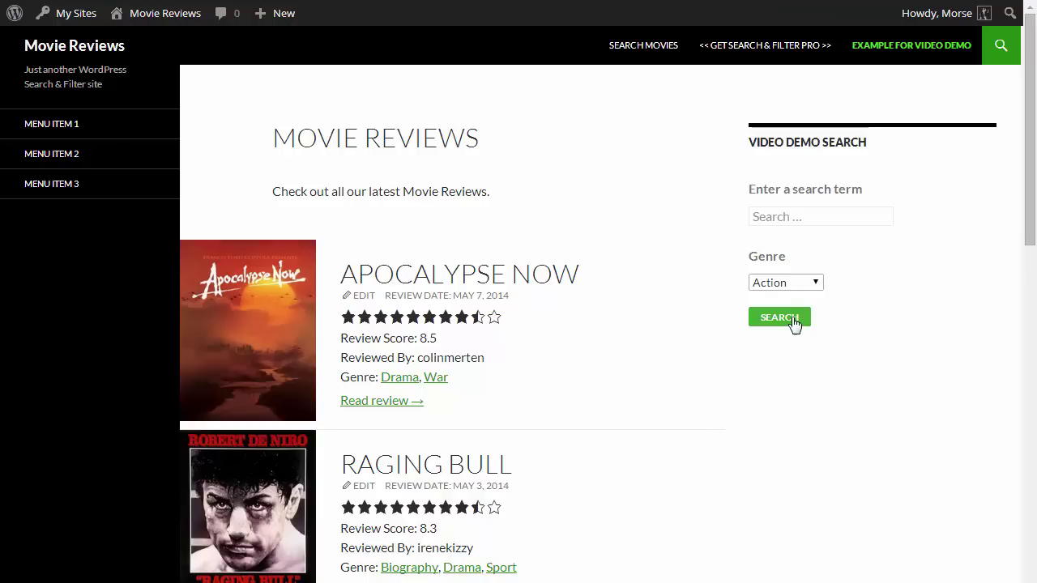
scroll(373, 447, "down", 3)
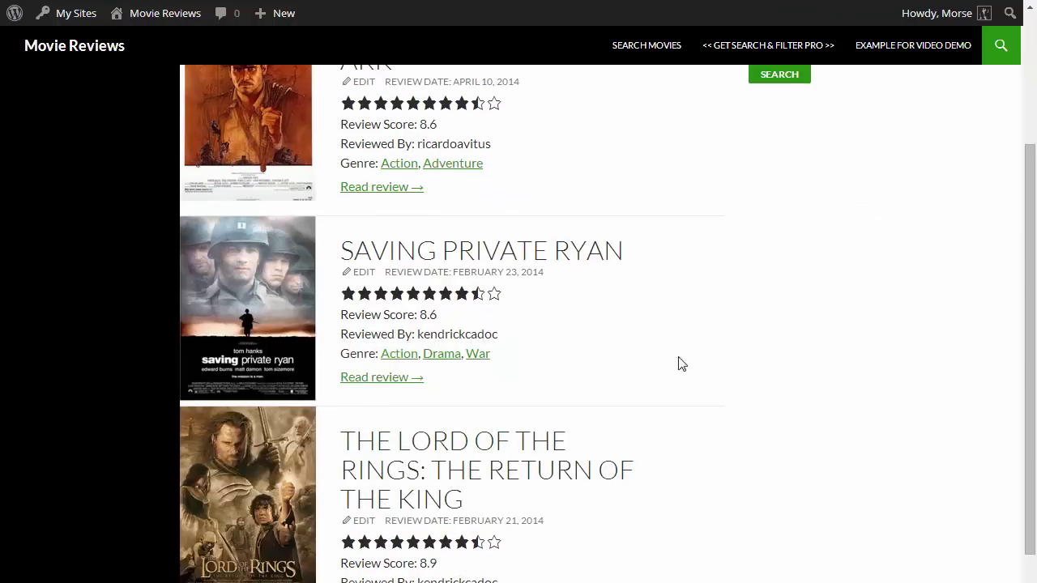
scroll(759, 284, "up", 3)
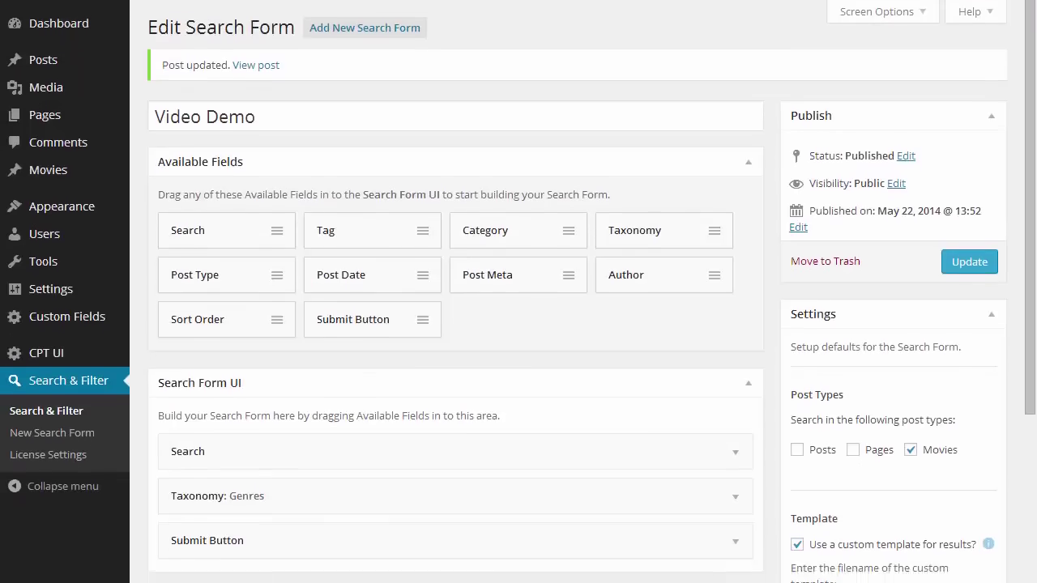
Try Multi-select as the Genres taxonomy field's input type, then set it to Checkbox.
scroll(268, 416, "down", 2)
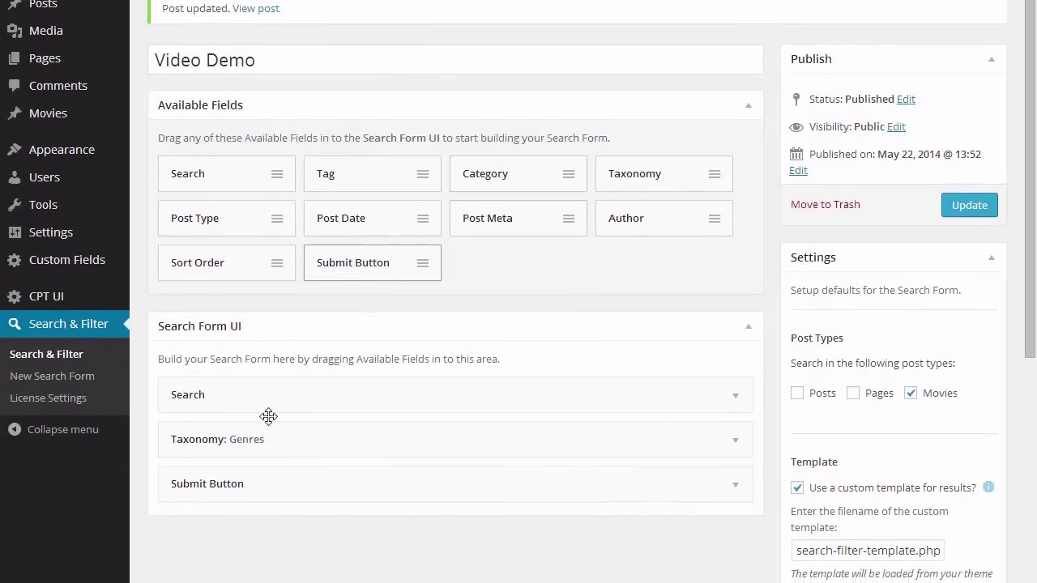
left_click(301, 404)
scroll(213, 297, "down", 3)
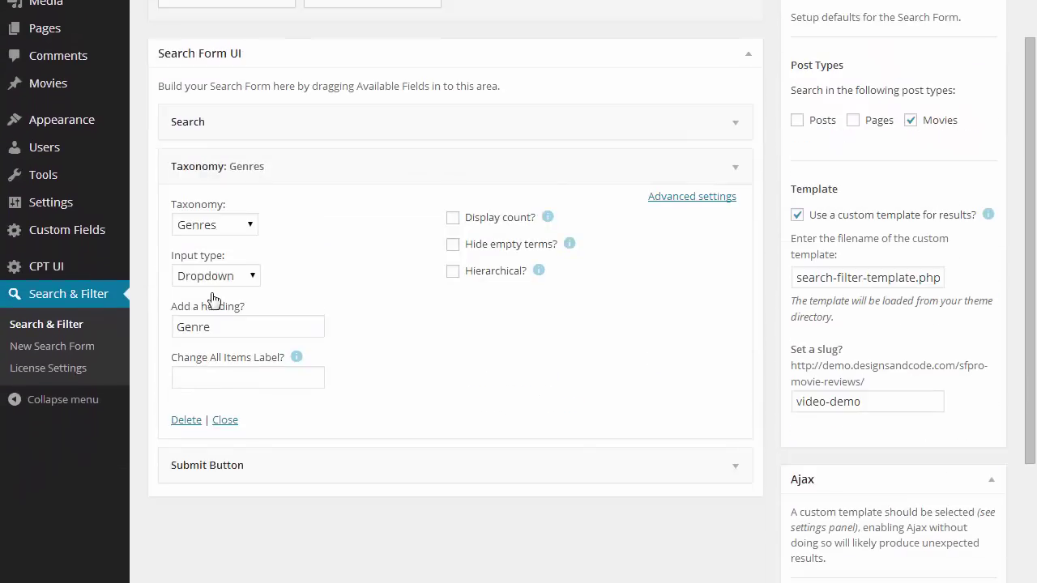
left_click(243, 276)
left_click(234, 341)
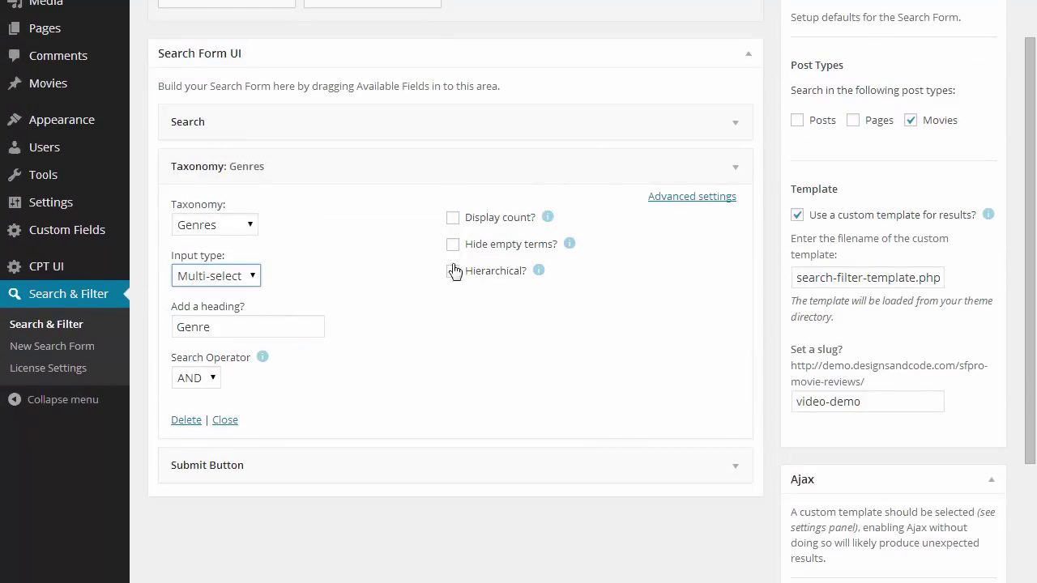
left_click(222, 278)
left_click(215, 310)
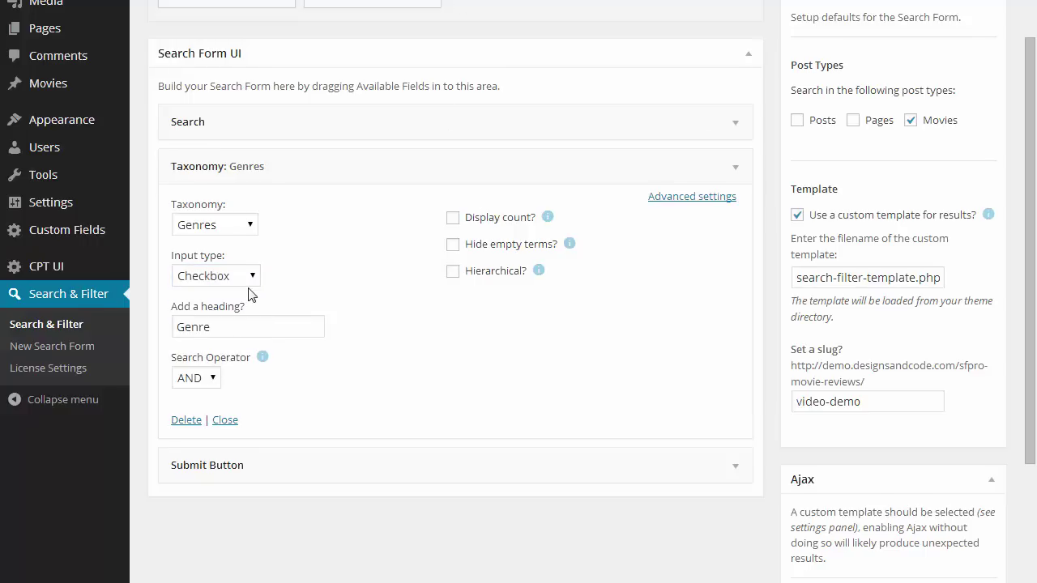
scroll(558, 212, "up", 1)
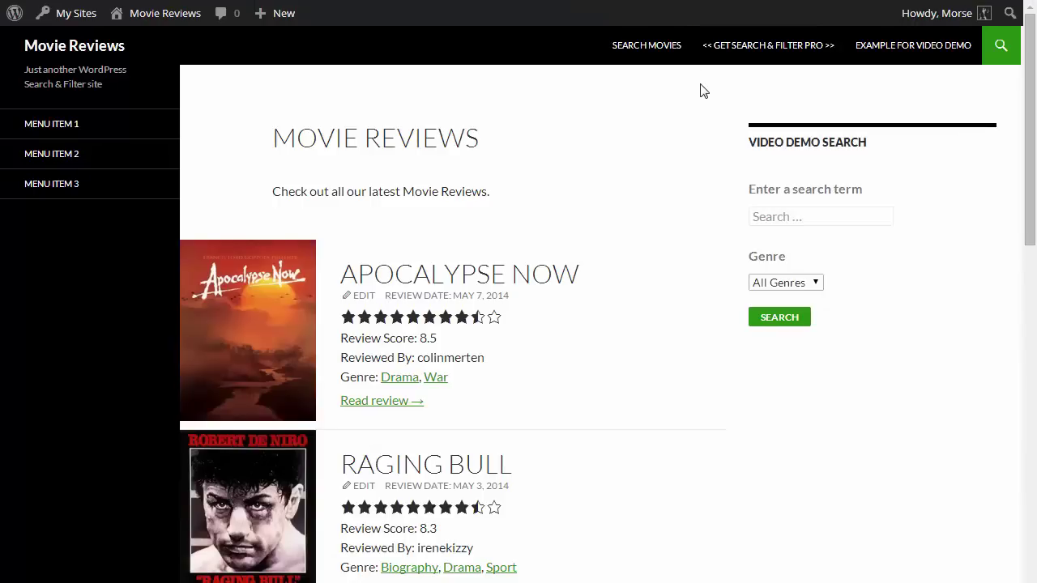
Filter the movie reviews by the Adventure and Biography genre checkboxes with the Video Demo search.
scroll(702, 57, "down", 1)
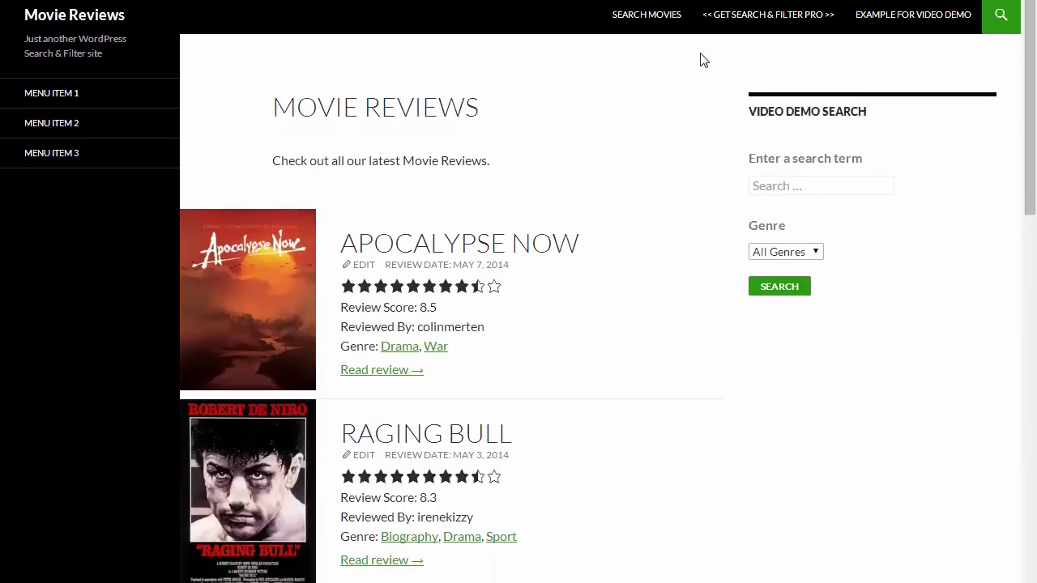
scroll(836, 226, "down", 5)
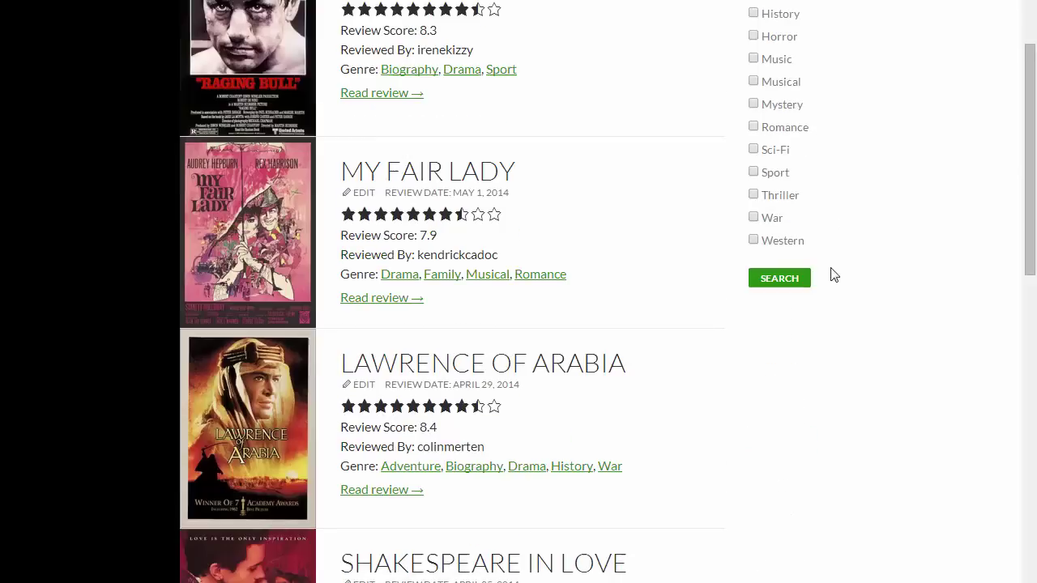
scroll(828, 235, "up", 4)
left_click(805, 138)
left_click(788, 161)
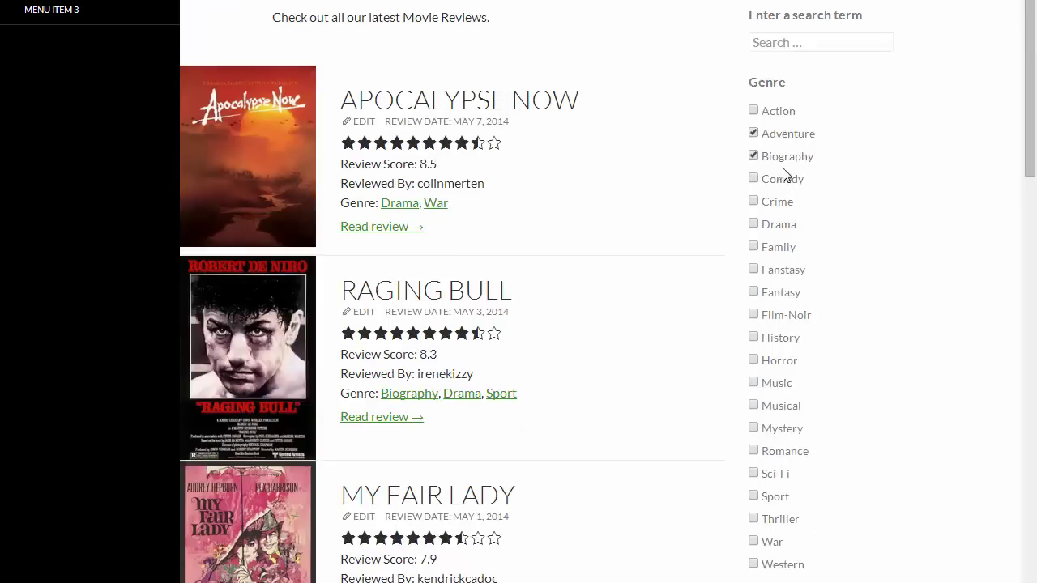
scroll(779, 138, "down", 1)
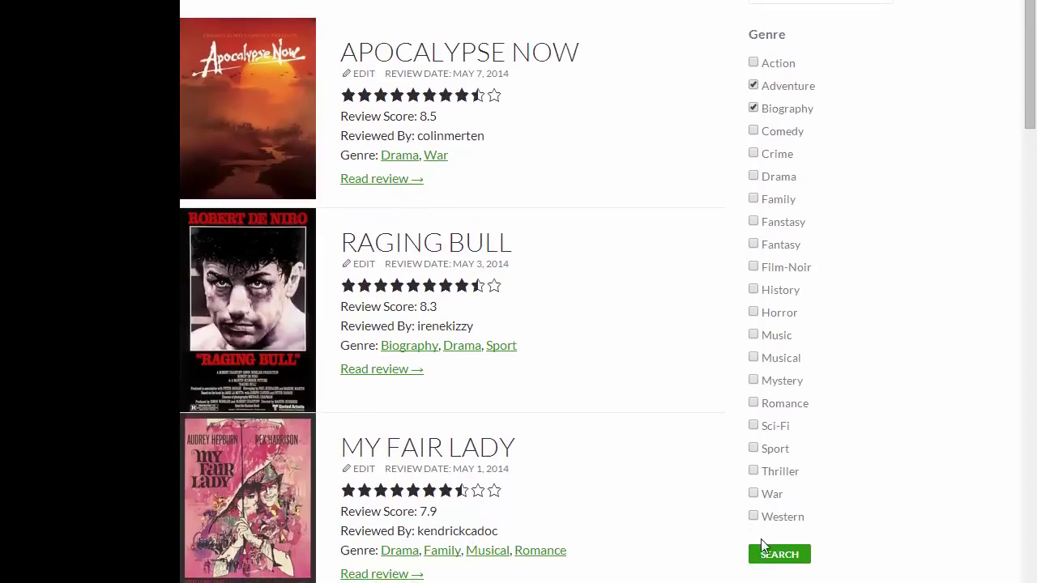
scroll(621, 149, "up", 1)
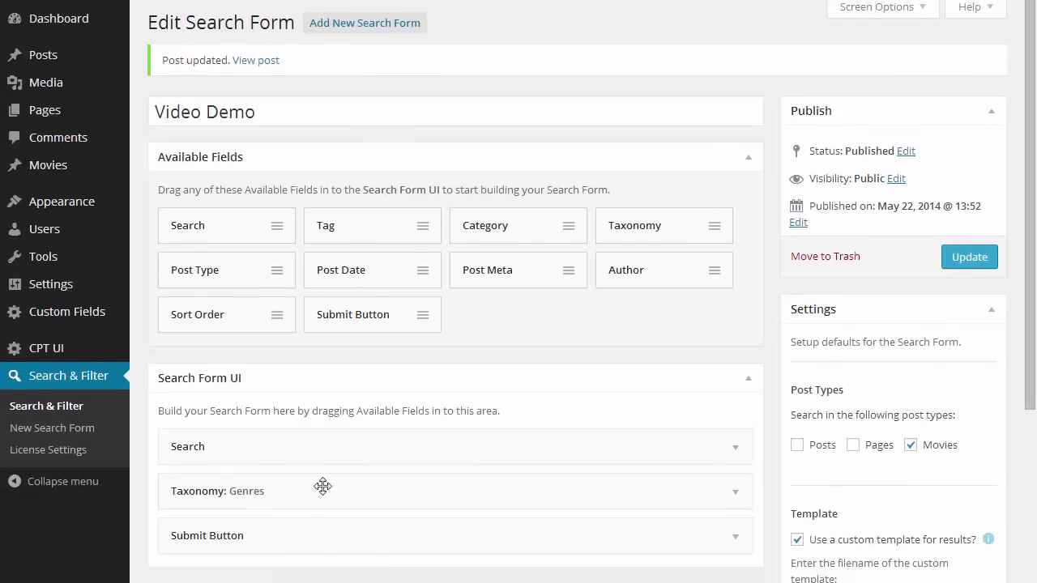
Set the Genres taxonomy field's input type to Dropdown, show its advanced settings, and collapse the field.
scroll(324, 483, "down", 3)
scroll(350, 375, "down", 3)
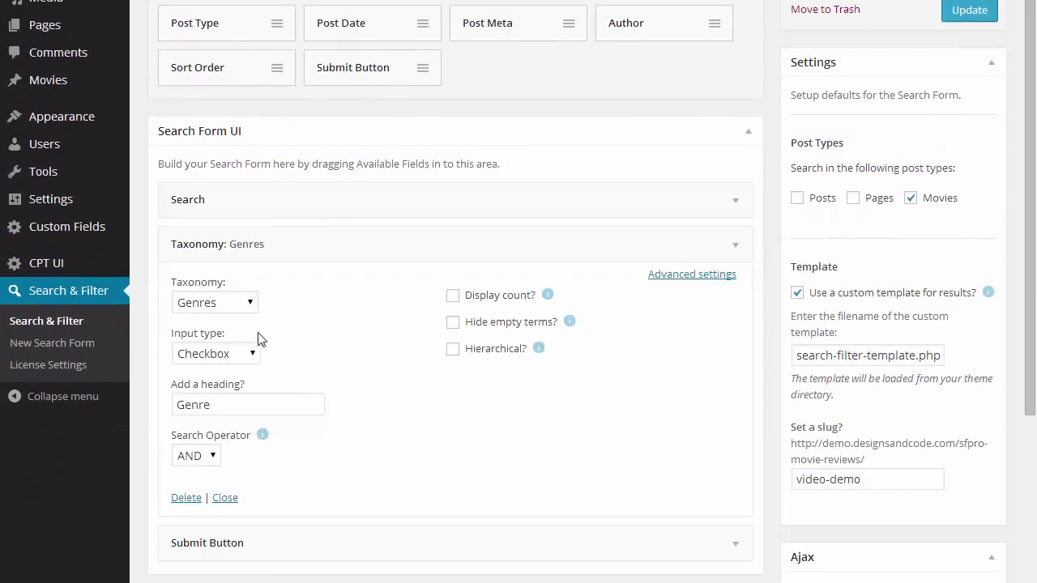
left_click(243, 353)
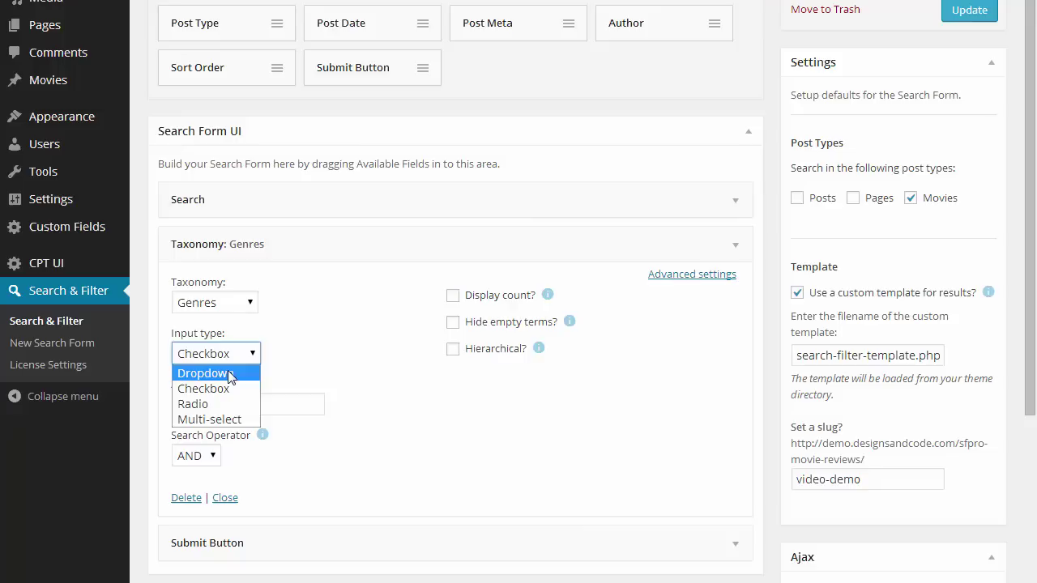
left_click(205, 373)
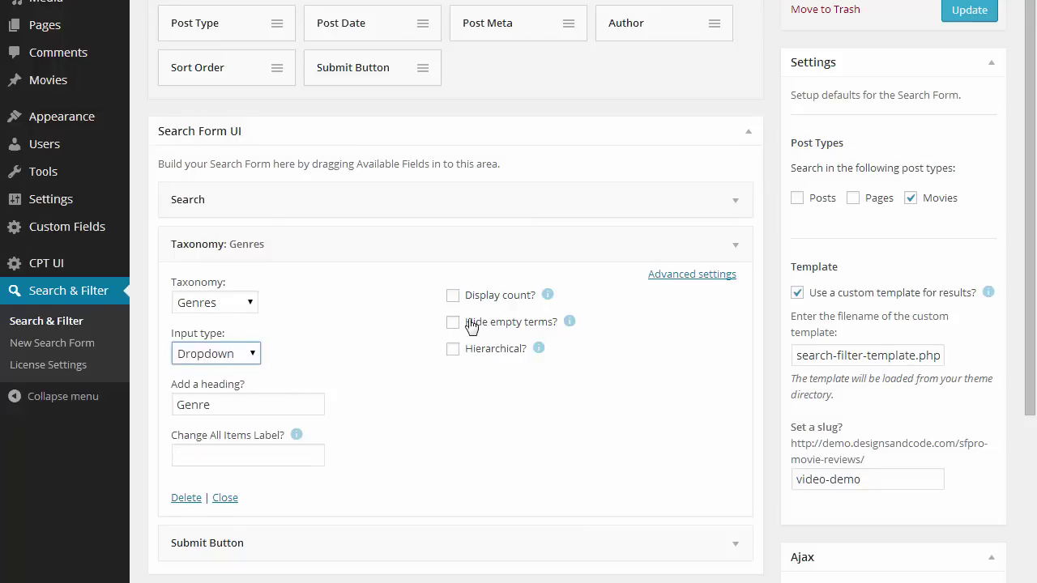
scroll(708, 268, "down", 1)
left_click(705, 276)
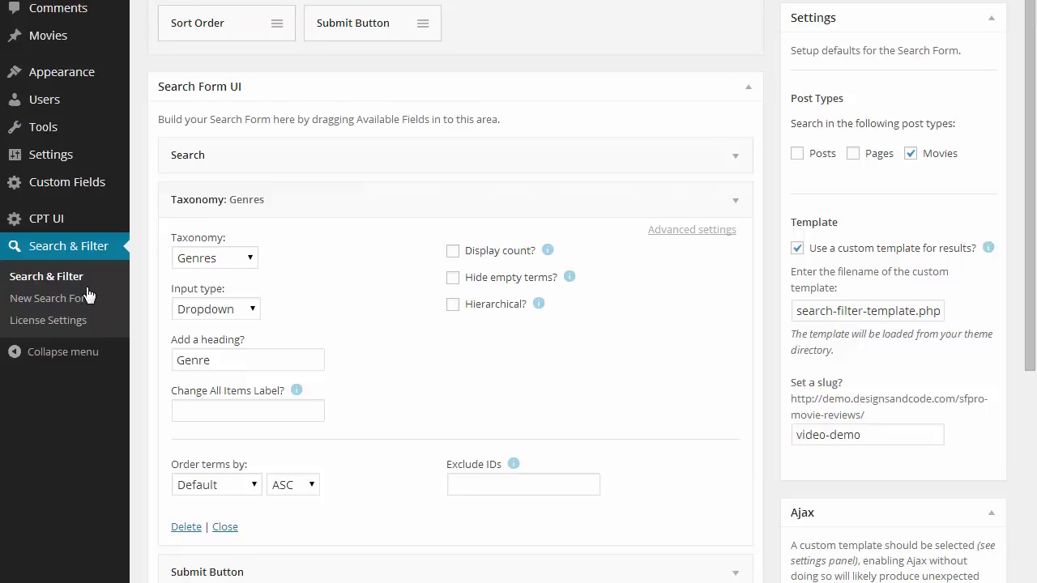
left_click(337, 199)
Add an Author field between the Genres taxonomy and Submit Button fields, and set its input type to Radio.
scroll(651, 96, "up", 2)
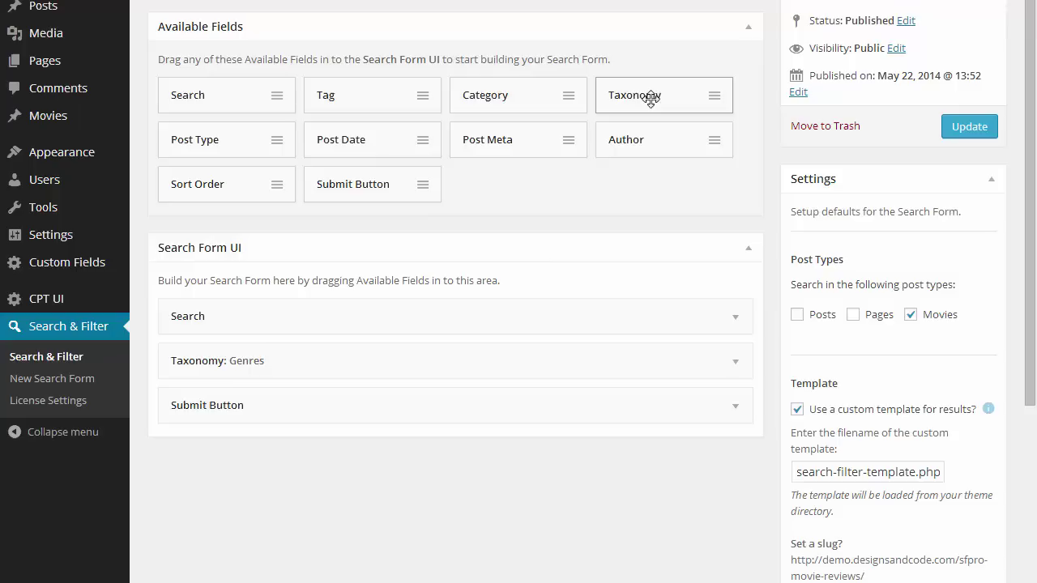
left_click_drag(639, 138, 380, 324)
scroll(377, 326, "down", 1)
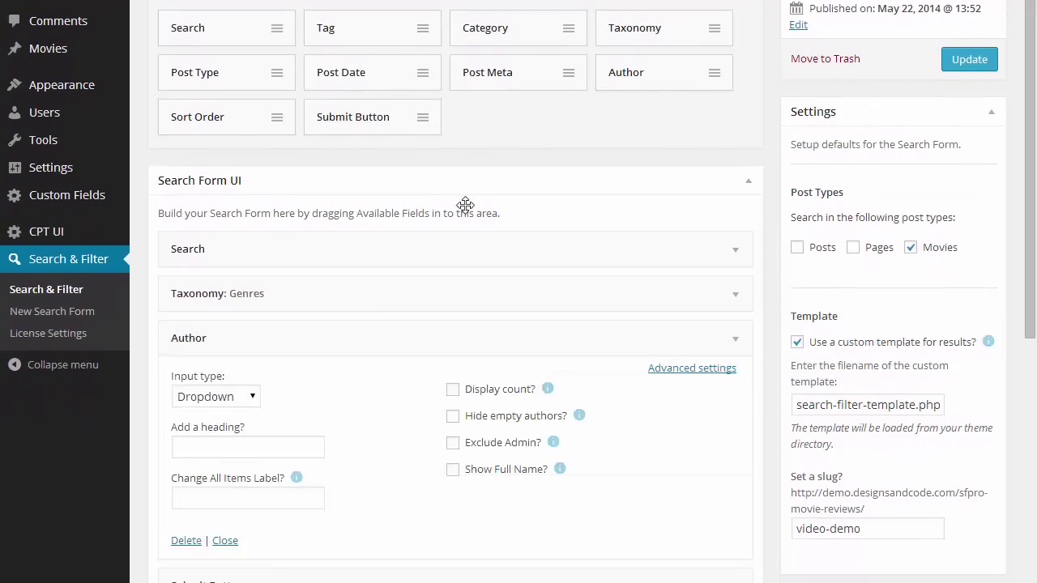
left_click(208, 396)
left_click(216, 446)
Set the Author field's heading to "Author".
scroll(314, 415, "down", 1)
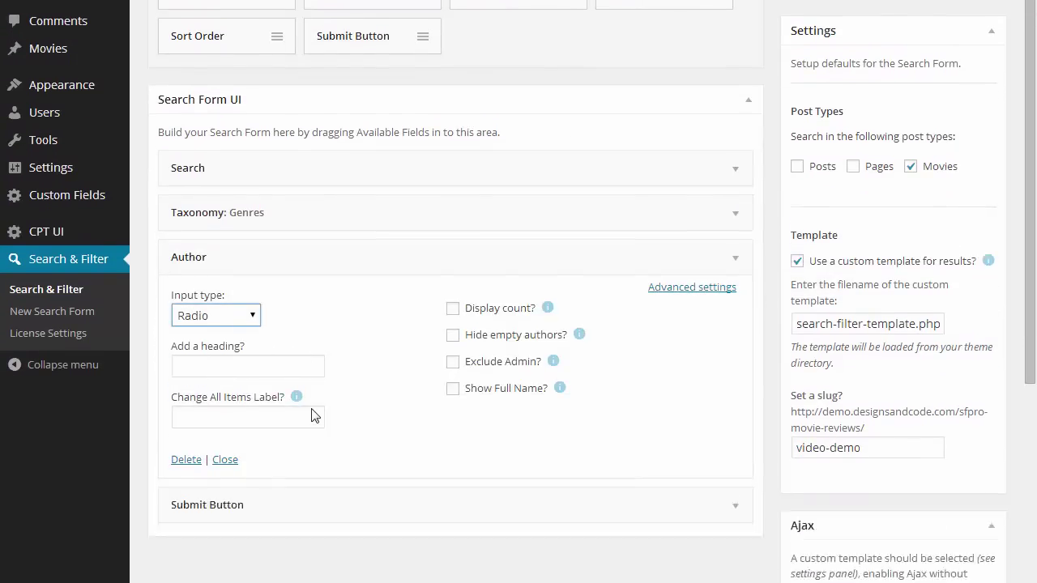
scroll(314, 416, "down", 1)
key("Tab")
type("Autho")
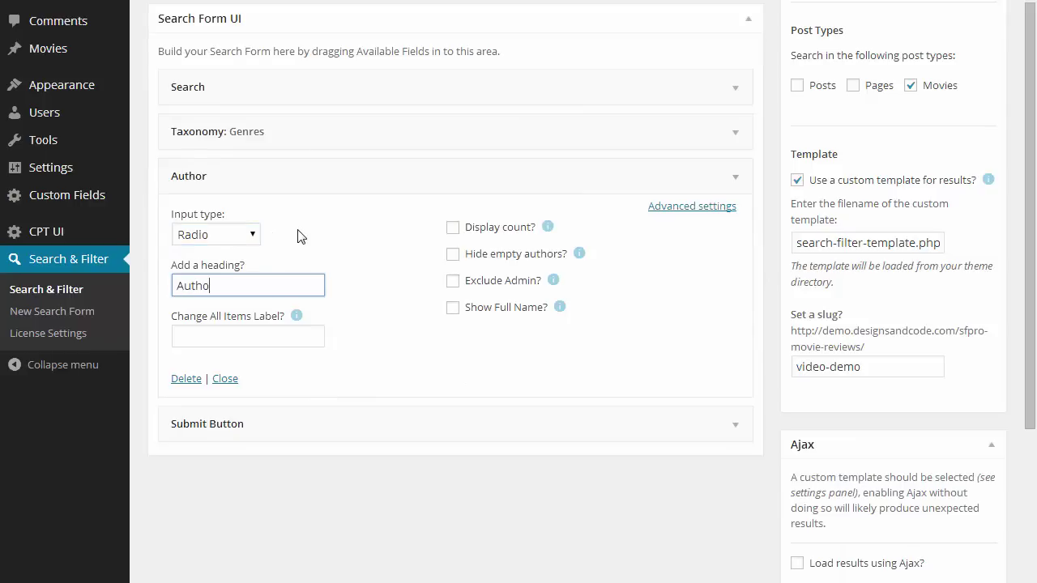
type("r")
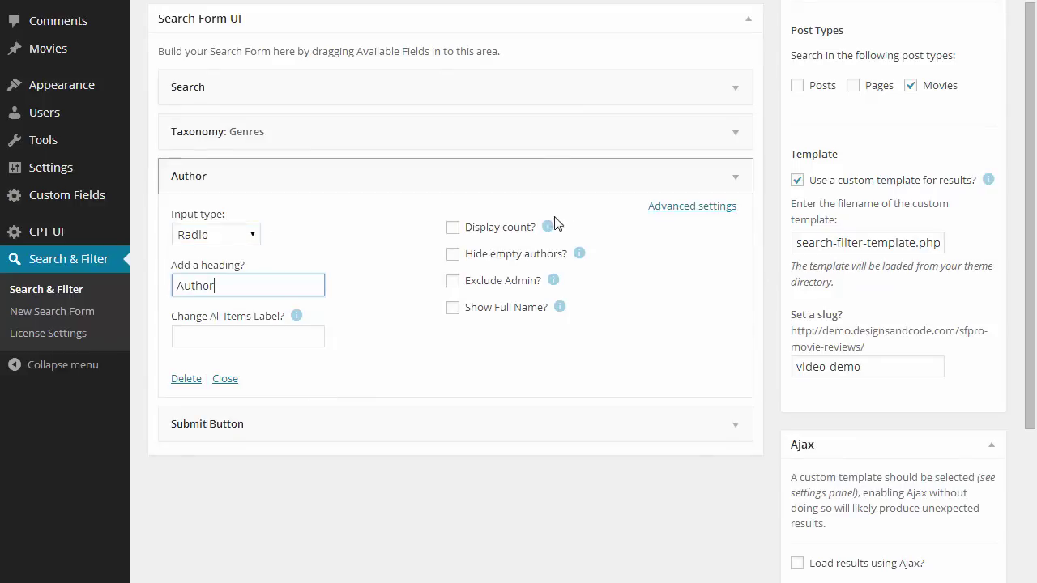
Enable Display count, Hide empty authors and Show Full Name for the Author field, and update the search form.
left_click(502, 228)
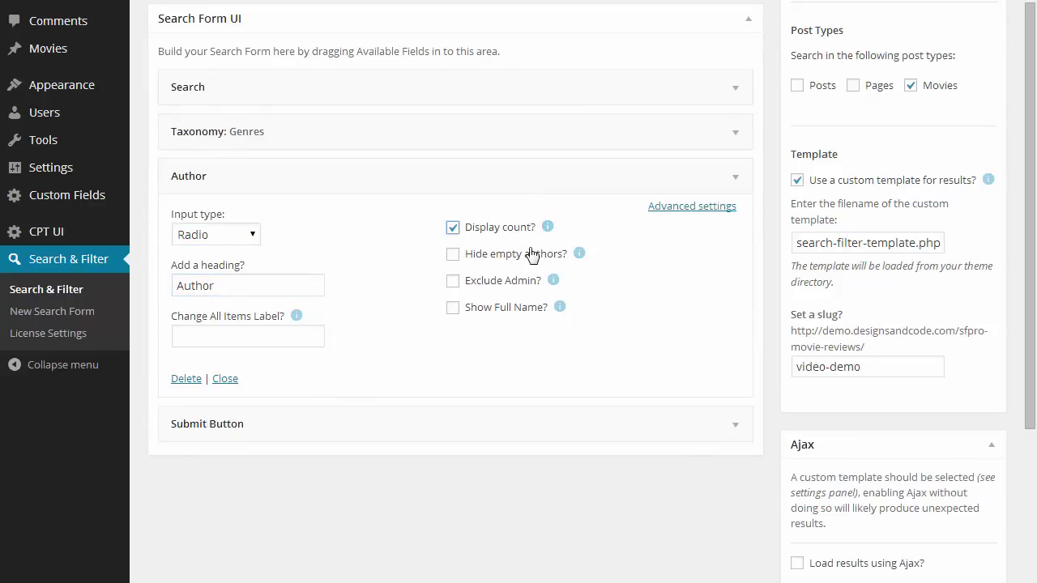
left_click(486, 257)
left_click(482, 307)
scroll(482, 307, "up", 2)
scroll(964, 32, "up", 2)
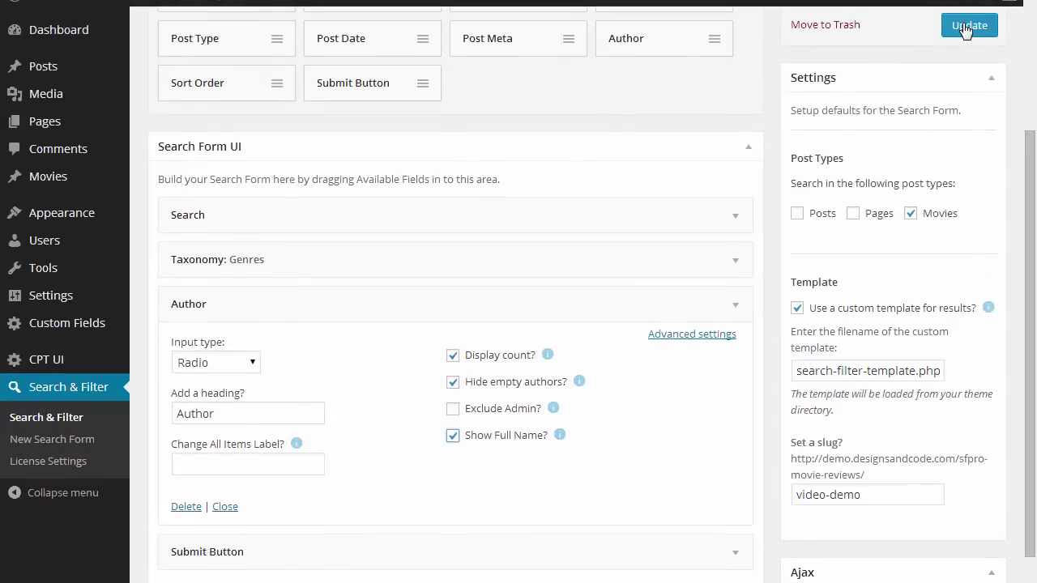
left_click(969, 46)
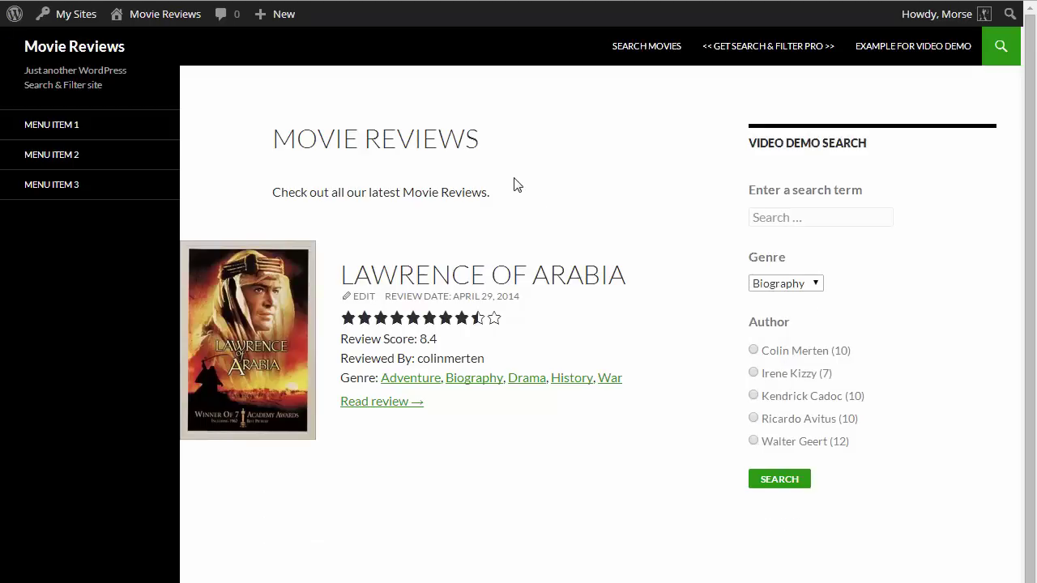
Filter the movie reviews by the first listed author across all genres, and search that author's reviews for "ap".
left_click(792, 287)
left_click(785, 299)
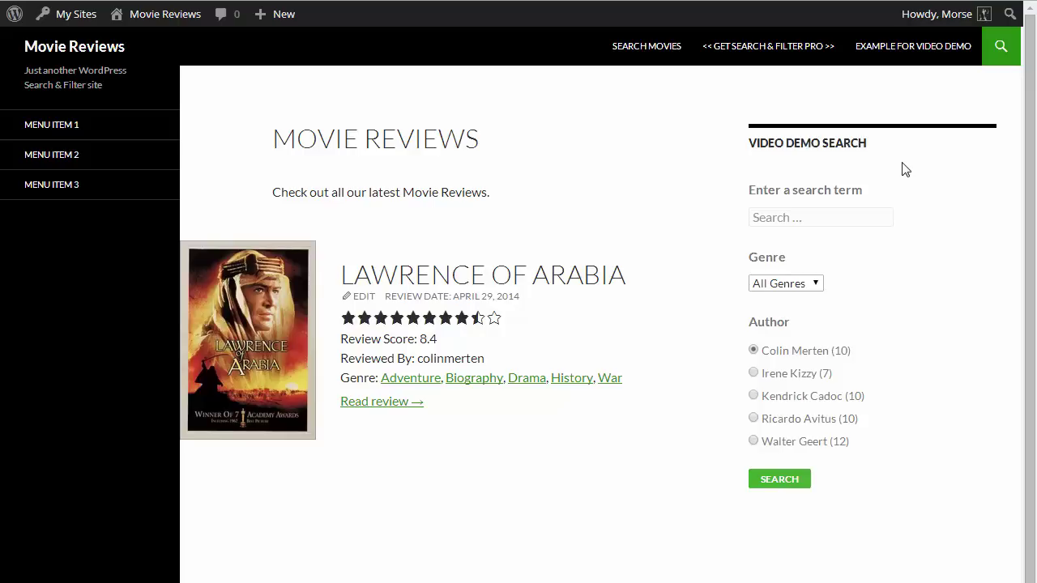
left_click(817, 215)
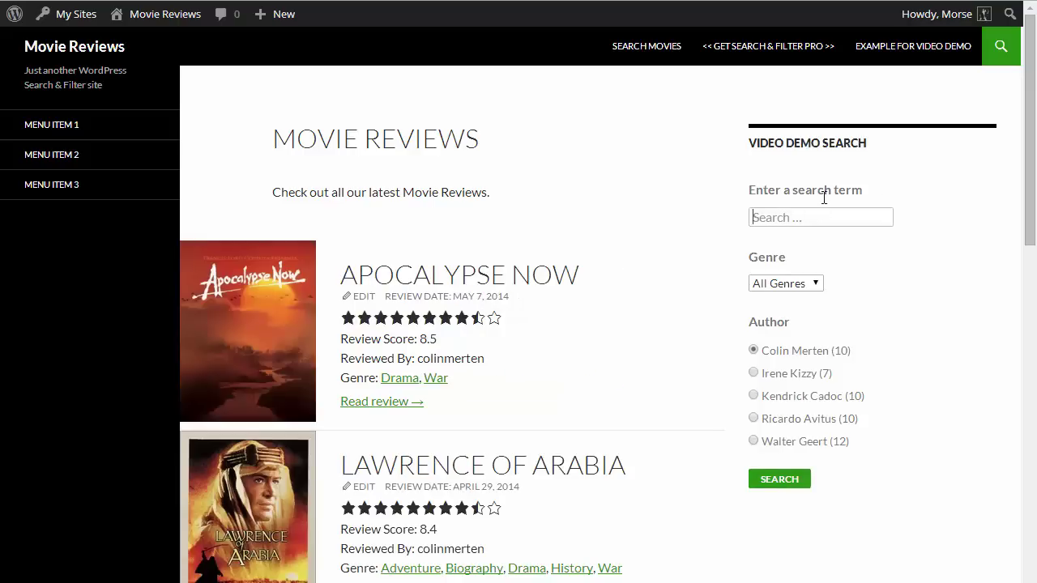
type("ap")
double_click(823, 208)
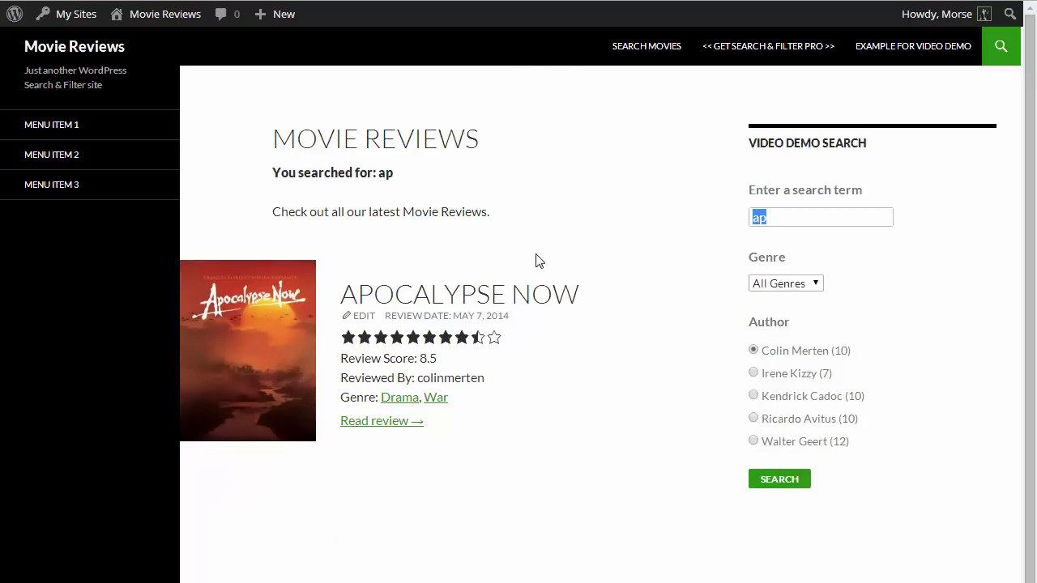
key("BackSpace")
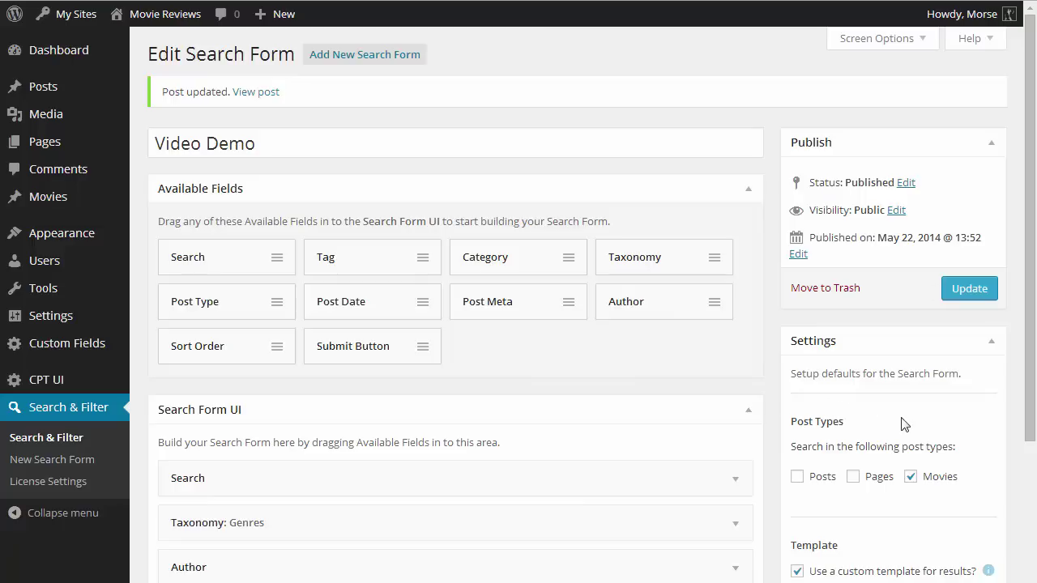
Enable loading results using Ajax with auto submit for the form, and update the search form.
scroll(904, 424, "down", 7)
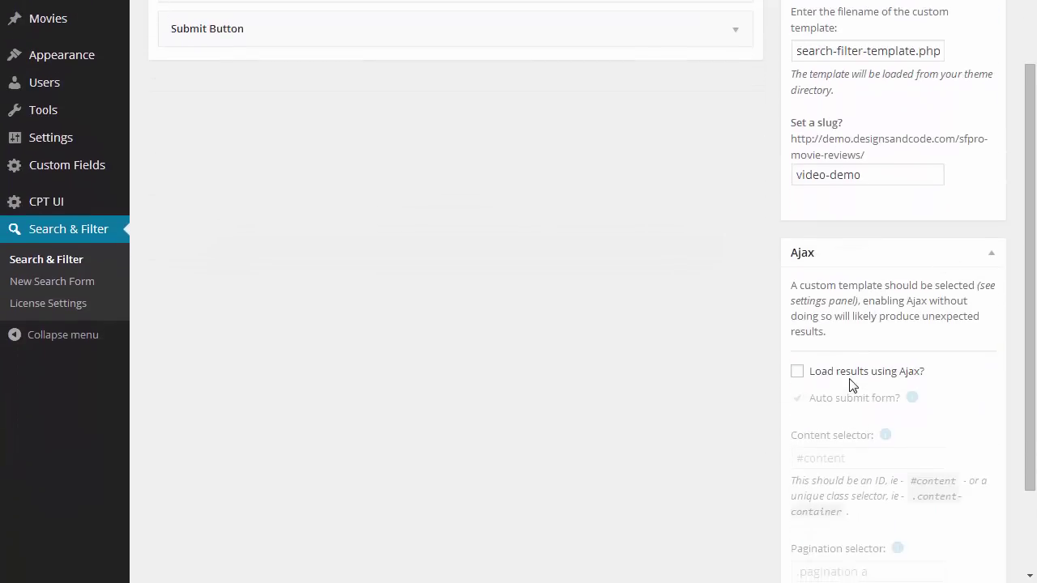
left_click(852, 374)
scroll(834, 324, "down", 2)
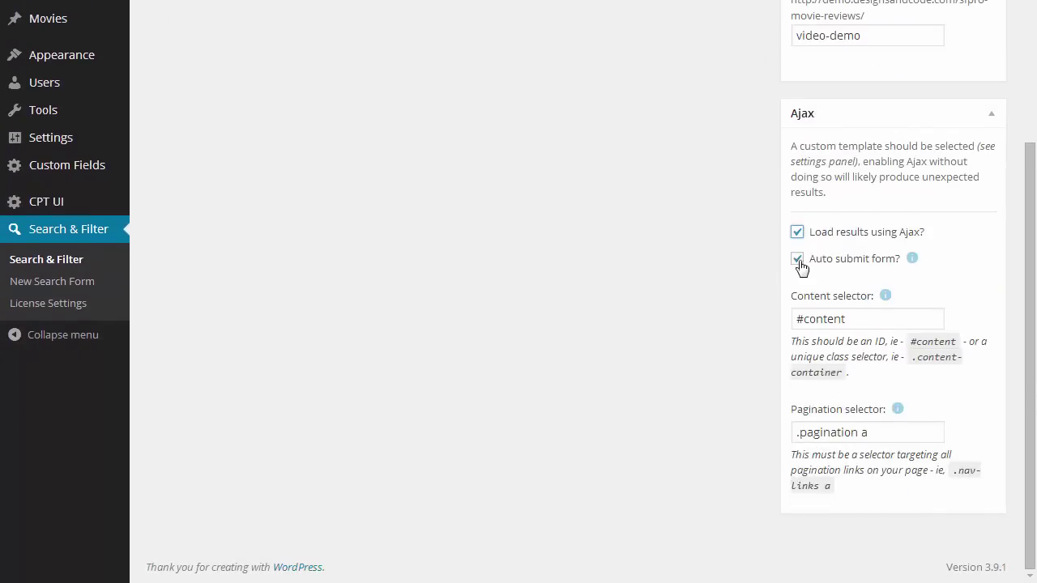
left_click(798, 262)
scroll(856, 154, "up", 10)
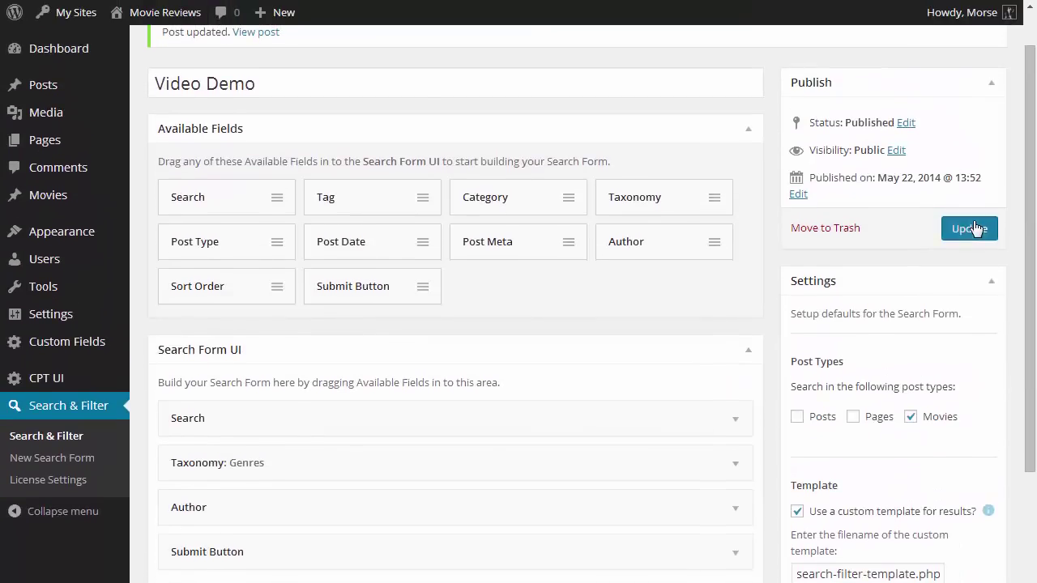
left_click(975, 229)
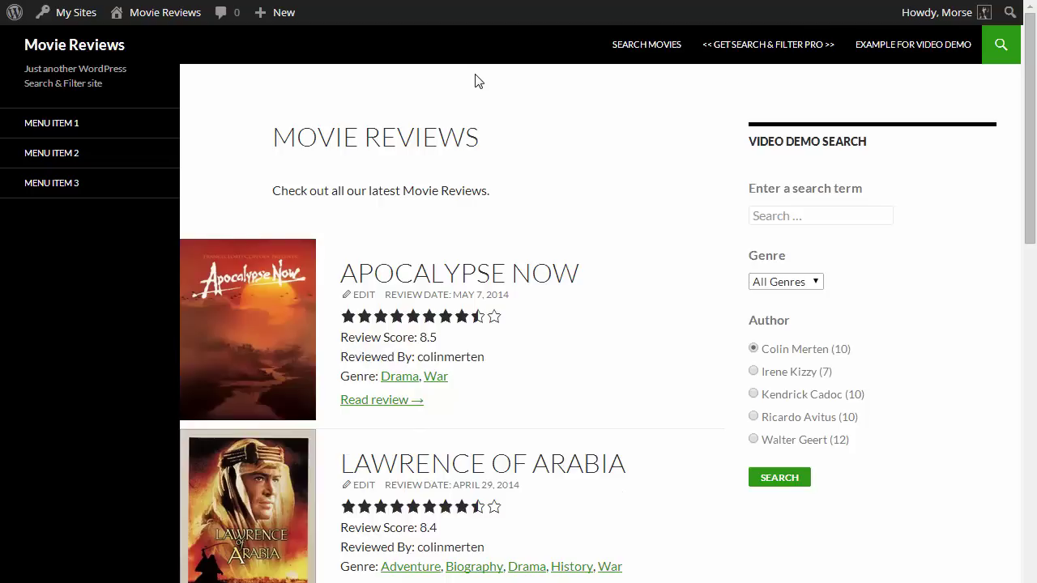
Test the auto-submitting Genre filter by choosing Biography, Fantasy and All Genres in turn.
left_click(789, 282)
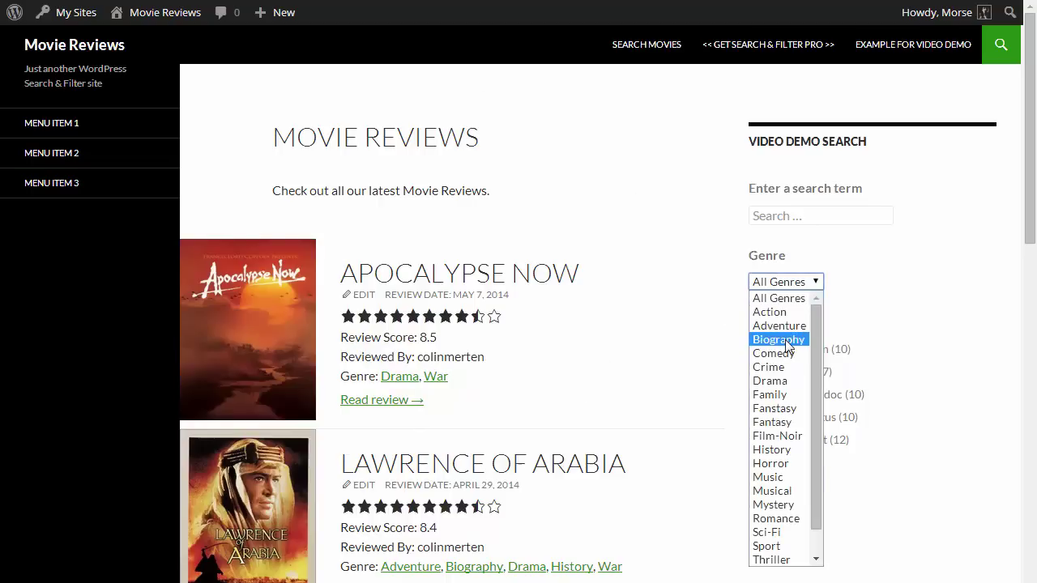
left_click(785, 339)
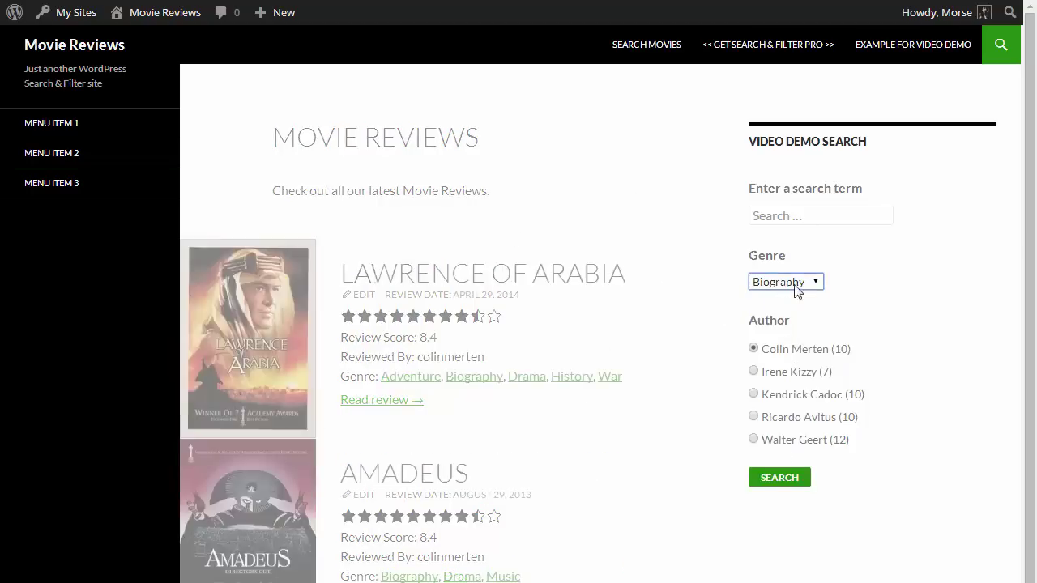
left_click(777, 288)
left_click(773, 407)
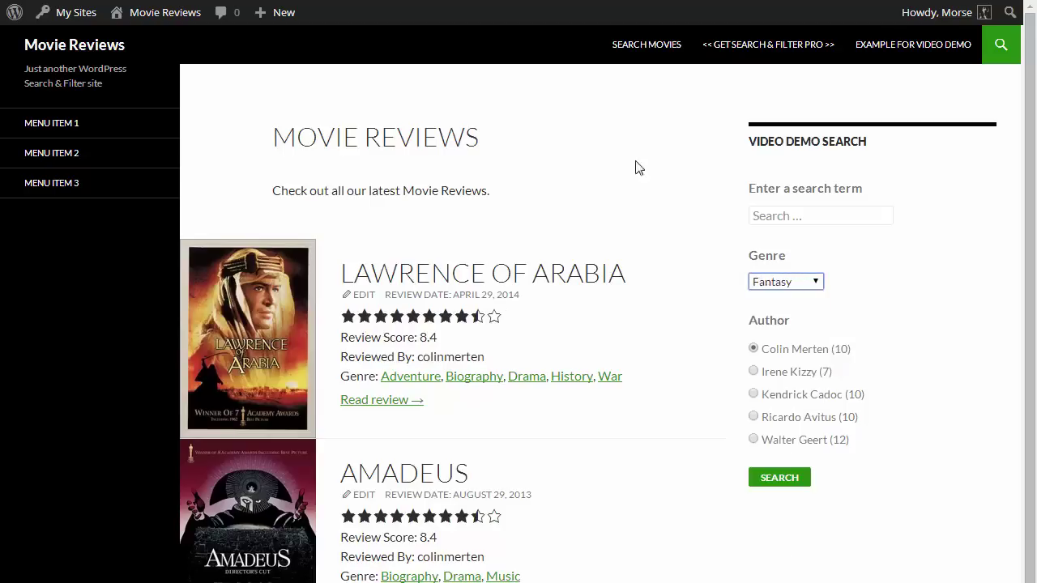
left_click(799, 282)
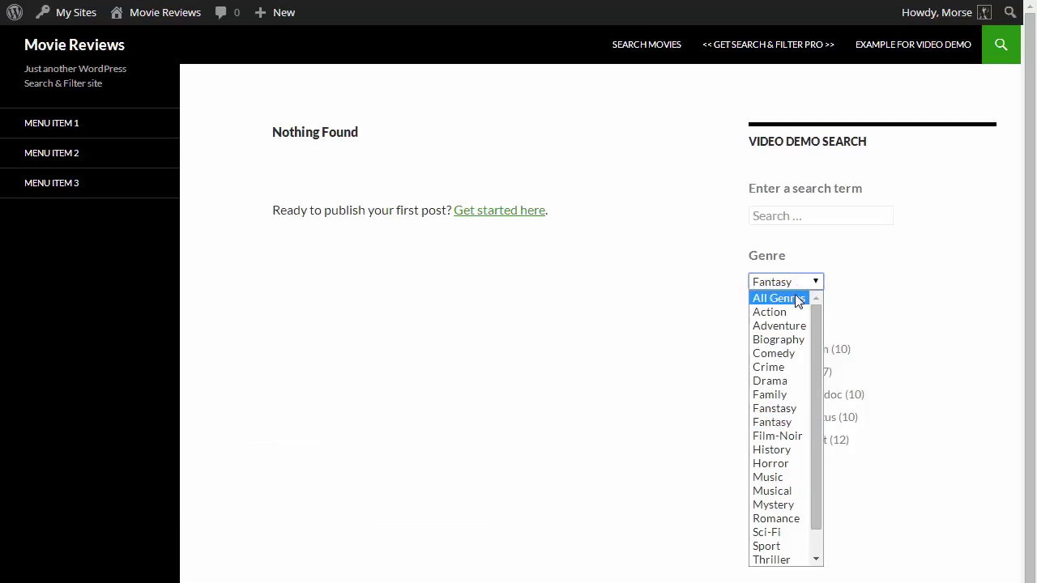
left_click(798, 297)
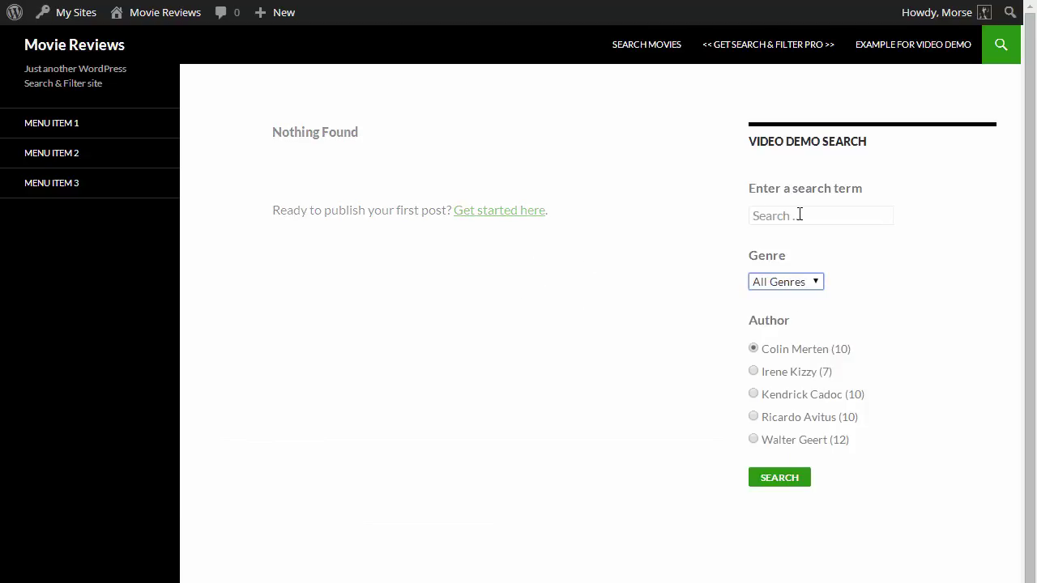
Test the auto-submitting search field by searching the movie reviews for "ap" and for "now".
left_click(860, 214)
type("a")
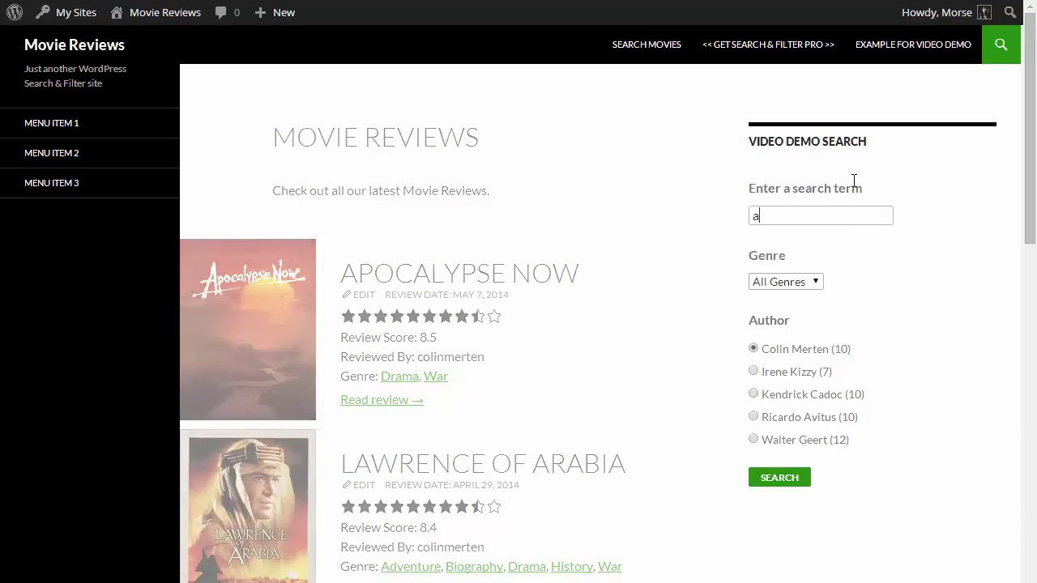
type("p")
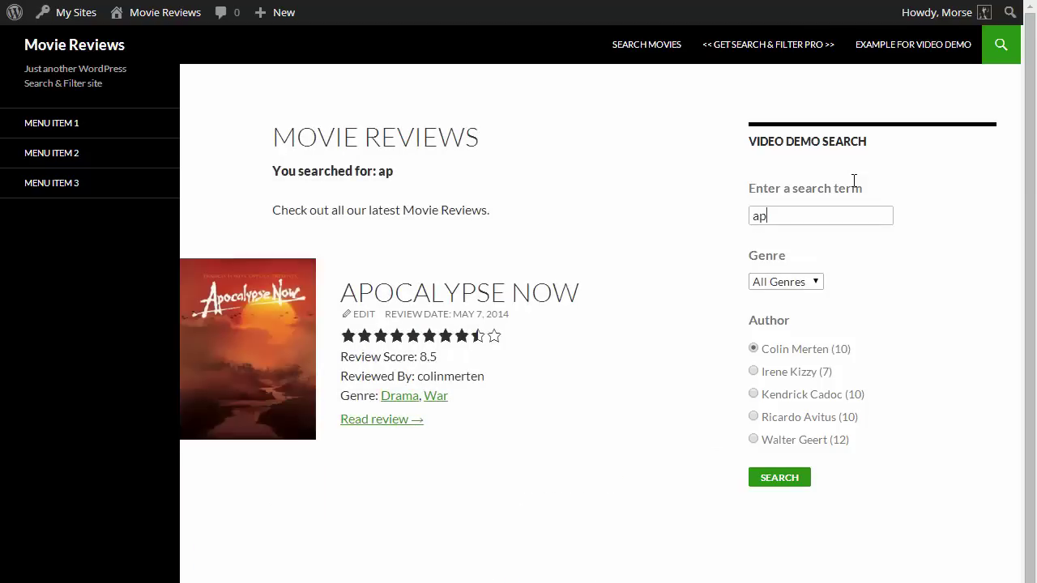
key("ctrl+a")
type("now")
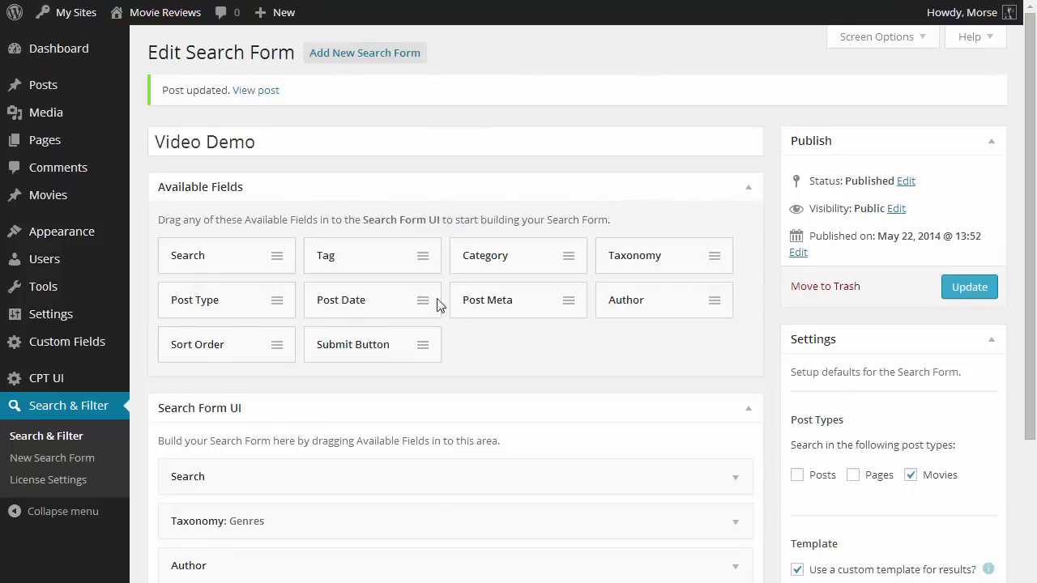
Add a Post Date field between the Author and Submit Button fields of the search form.
scroll(409, 249, "down", 3)
left_click_drag(409, 250, 291, 482)
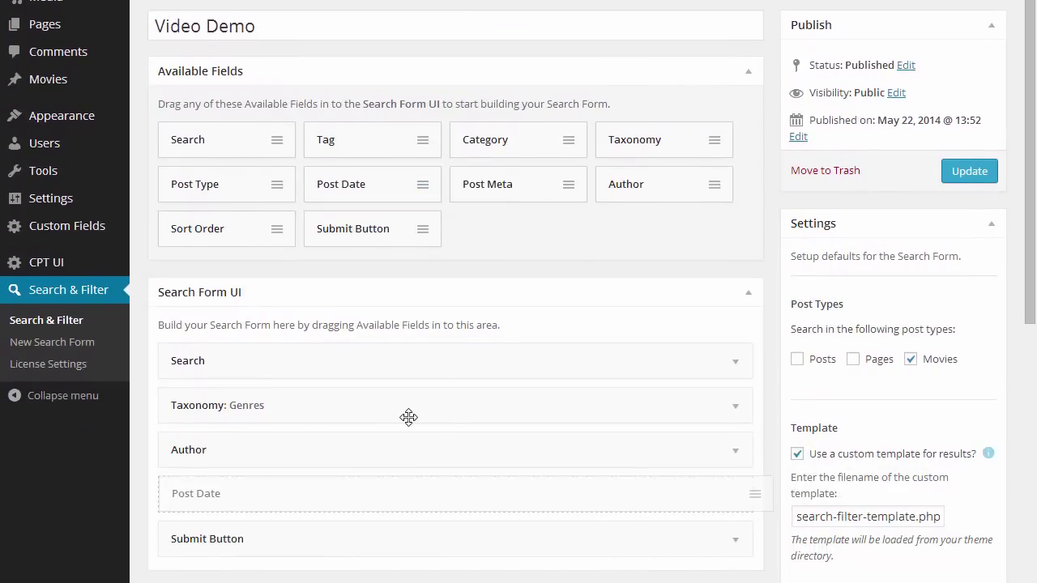
scroll(470, 406, "down", 8)
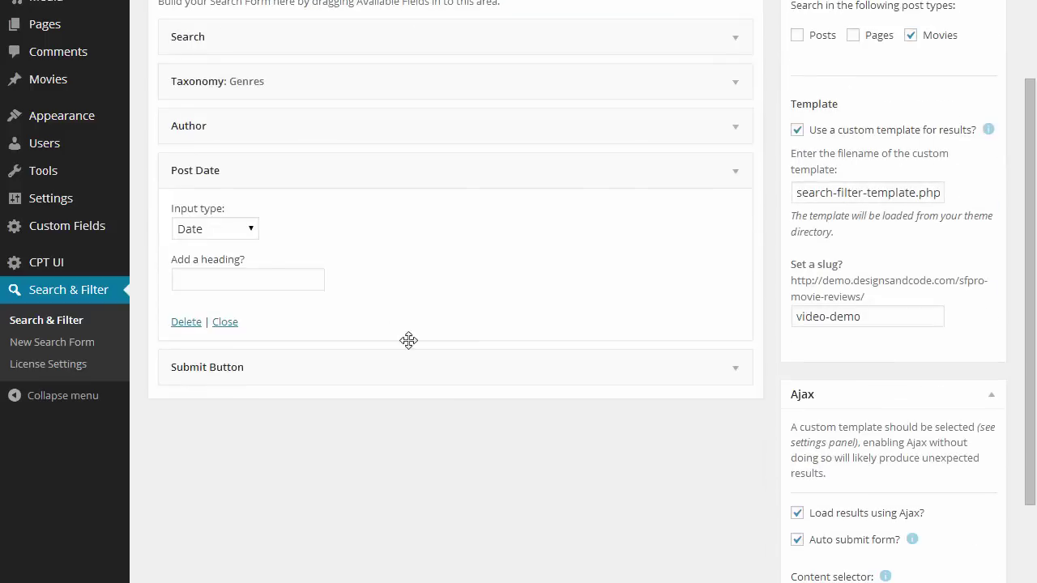
Give the Post Date field the heading "Choose Date" and the input type Date Range, and update the search form.
left_click(264, 280)
type("Choose Date")
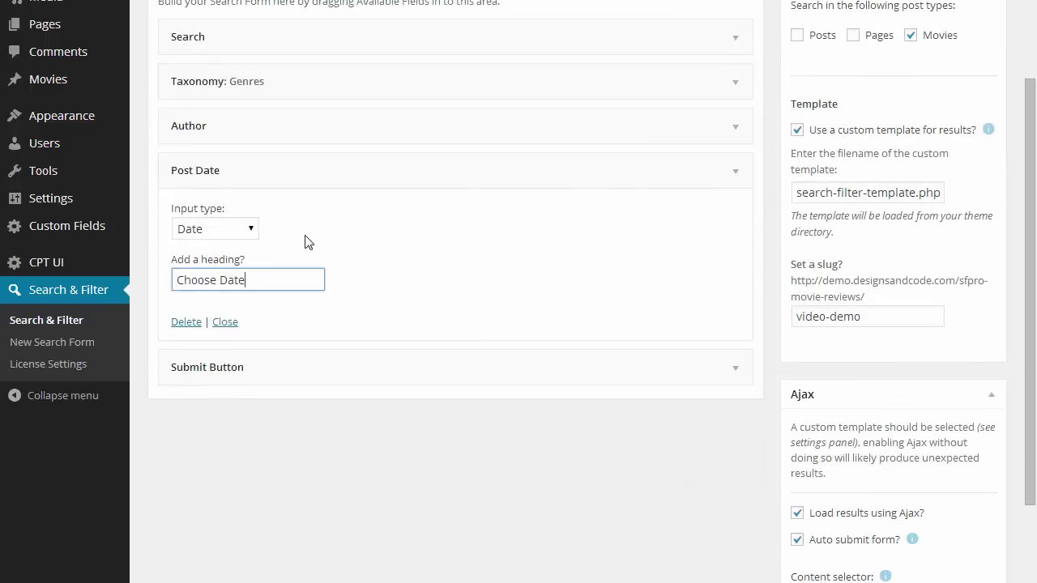
scroll(518, 311, "up", 2)
left_click(239, 311)
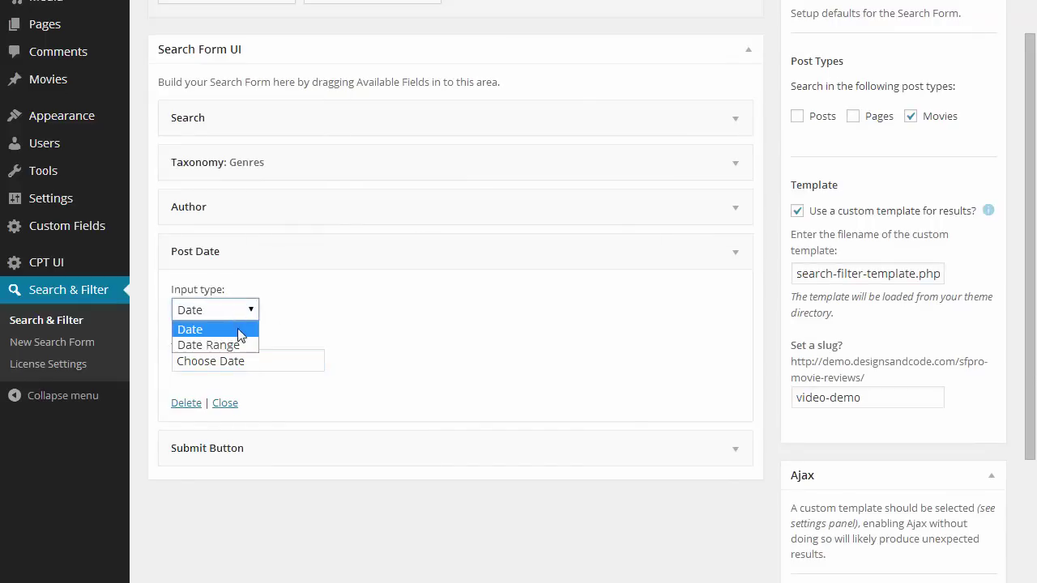
left_click(208, 345)
scroll(206, 365, "up", 3)
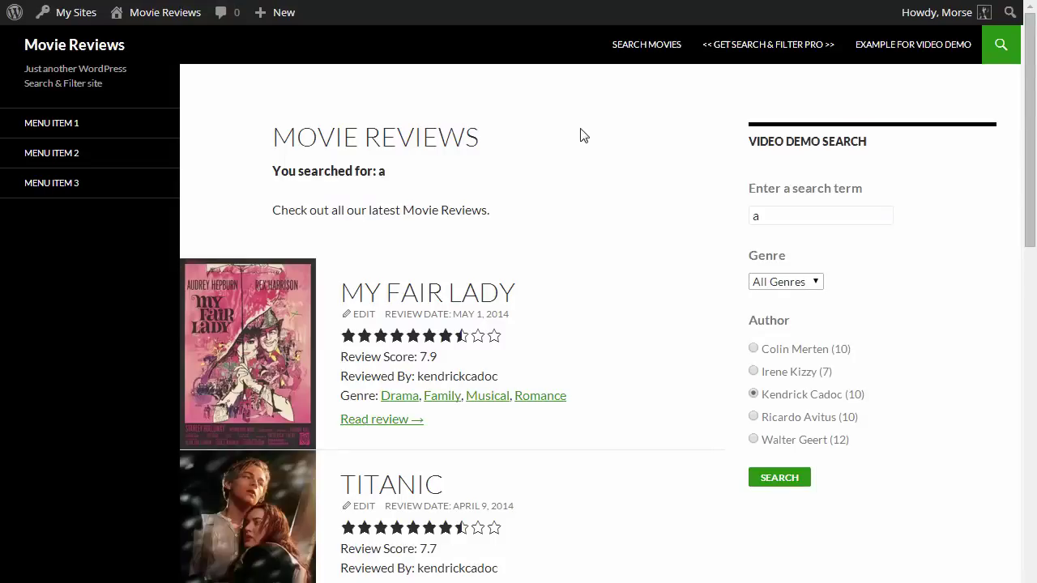
Reload the movie reviews page and set the end date of the Choose Date range to 03/01/2014.
key("F5")
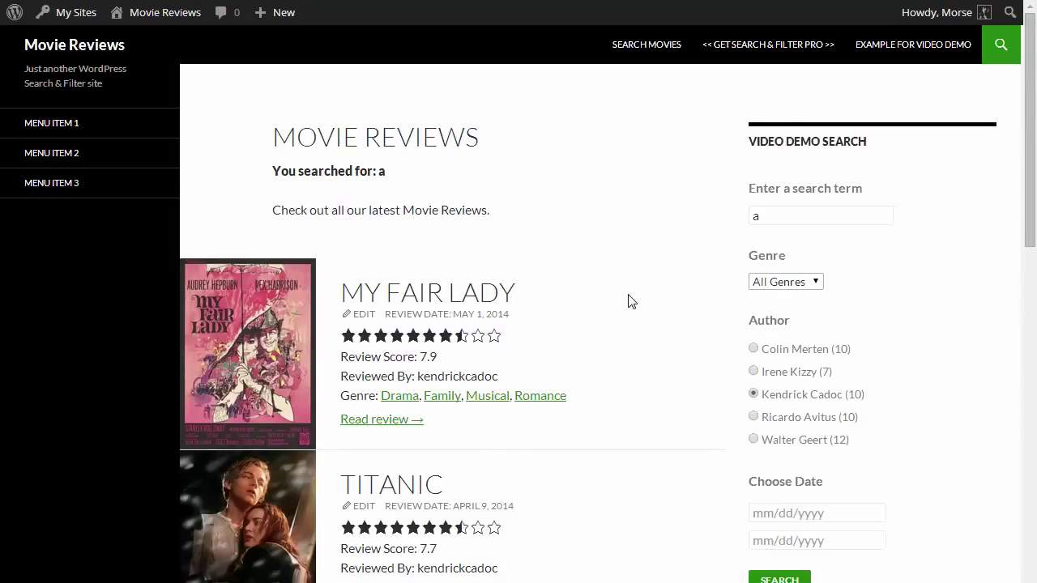
scroll(637, 467, "down", 5)
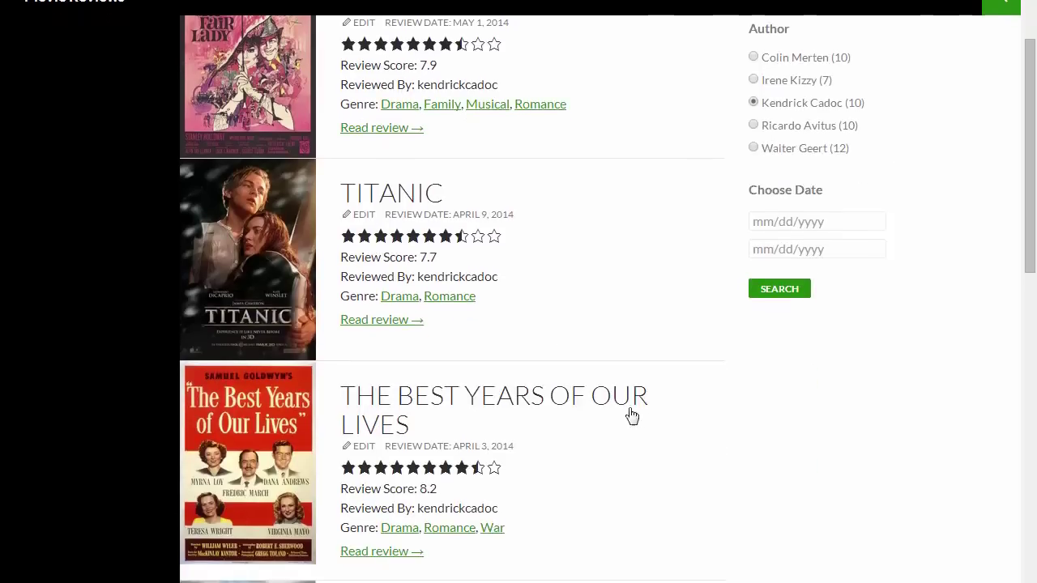
scroll(586, 178, "up", 3)
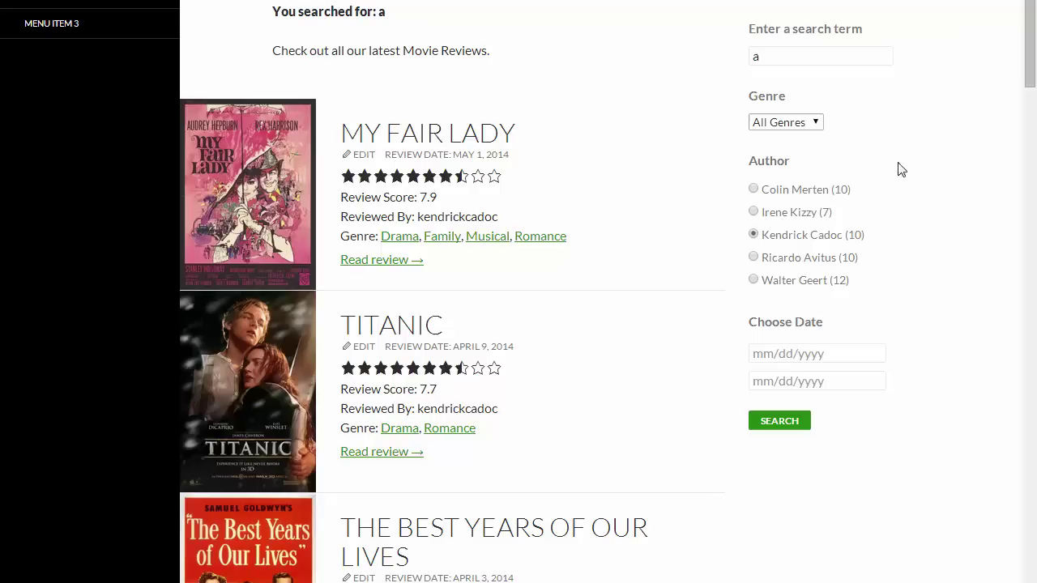
left_click(833, 381)
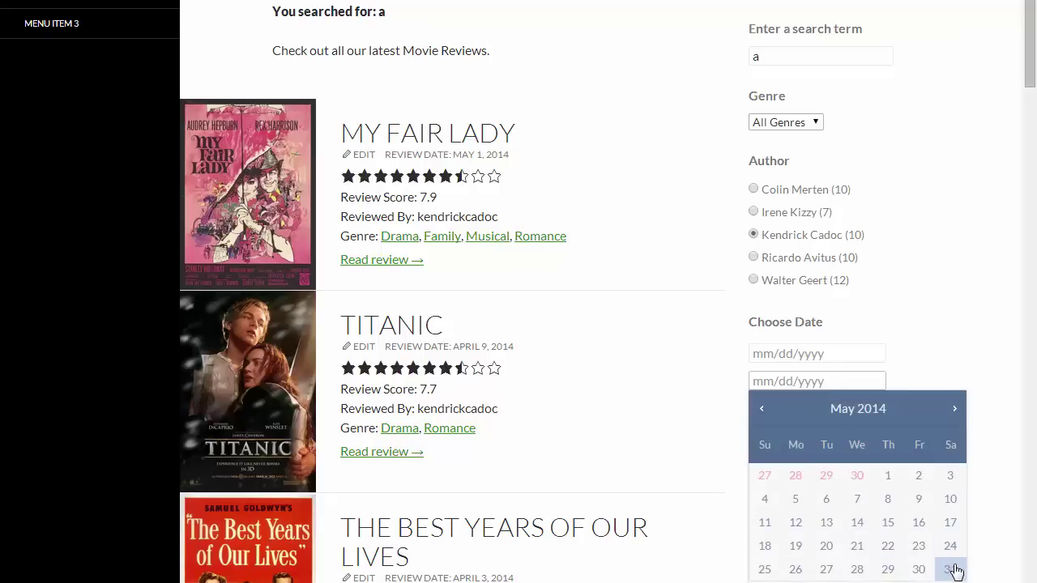
left_click(762, 409)
left_click(761, 409)
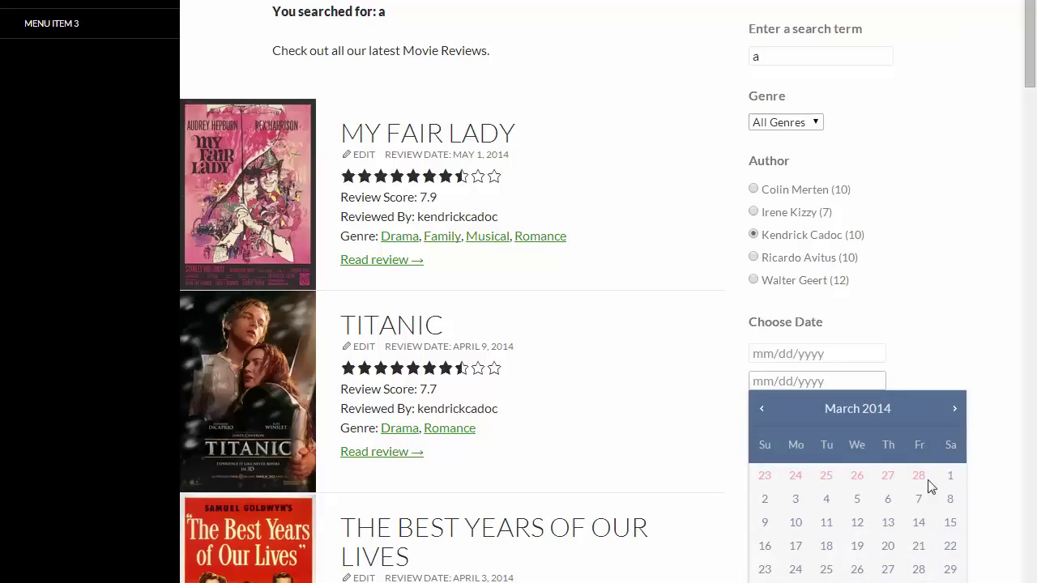
left_click(950, 476)
Set the start date of the Choose Date range to 01/01/2014 and look through the filtered movie reviews.
left_click(783, 353)
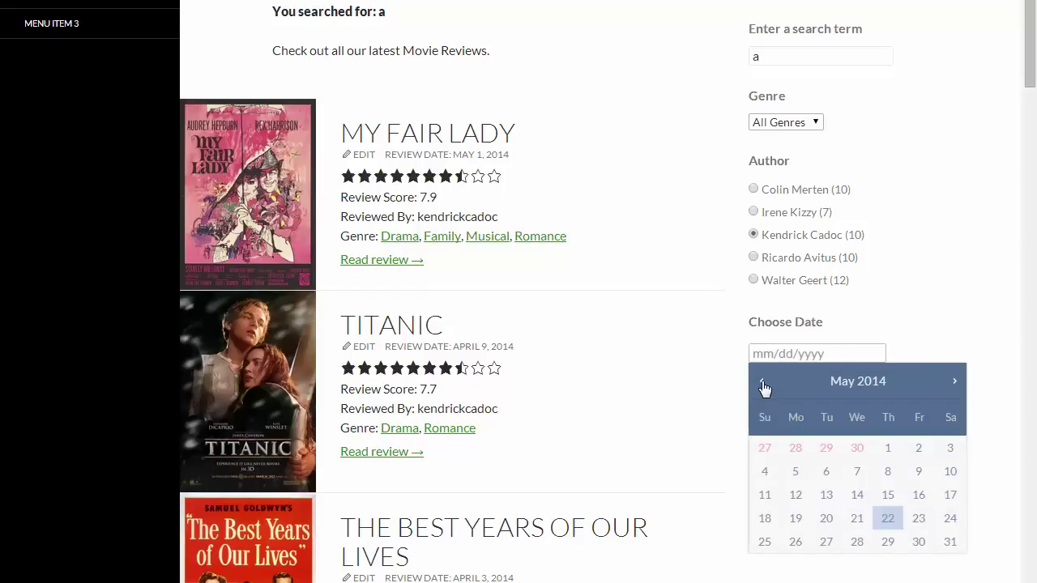
left_click(761, 381)
left_click(762, 381)
left_click(761, 381)
left_click(761, 381)
left_click(857, 448)
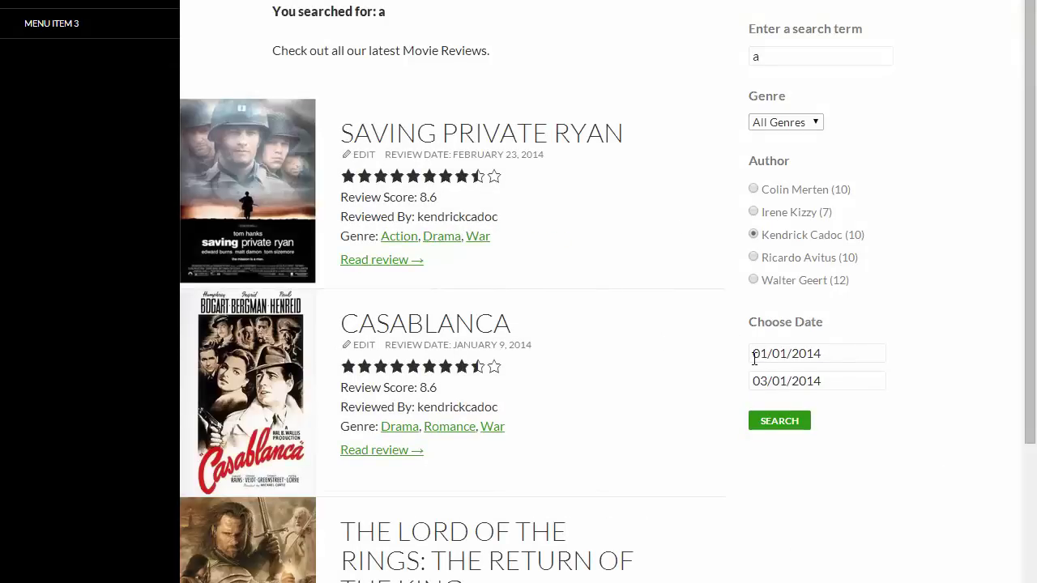
scroll(624, 255, "down", 3)
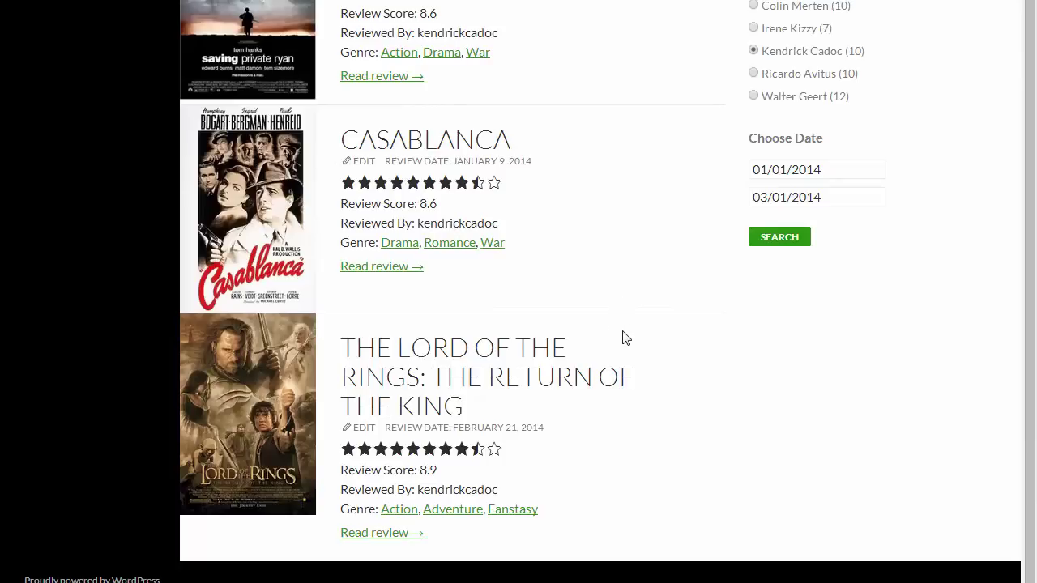
scroll(623, 324, "up", 3)
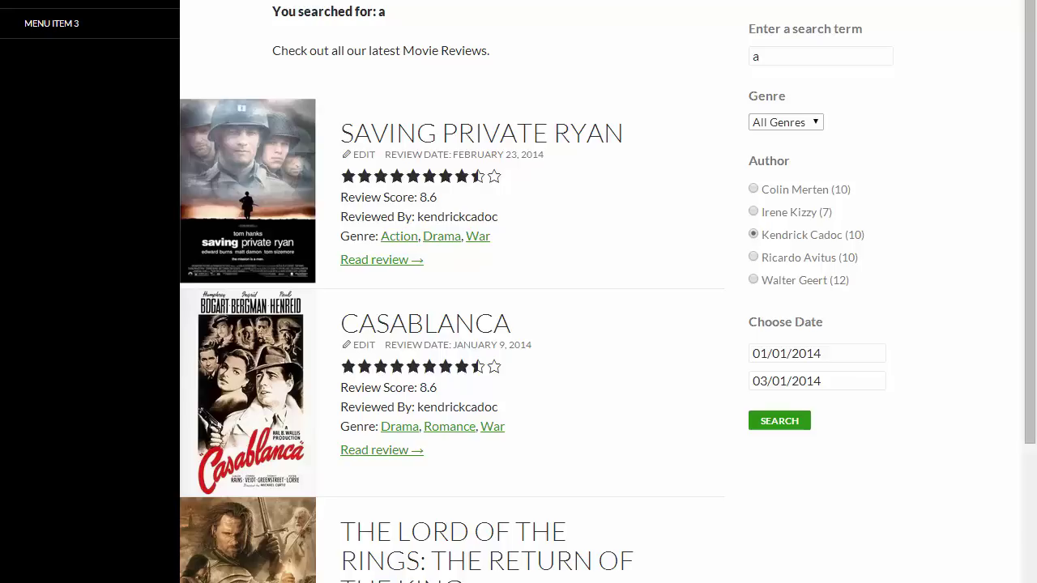
scroll(454, 195, "up", 2)
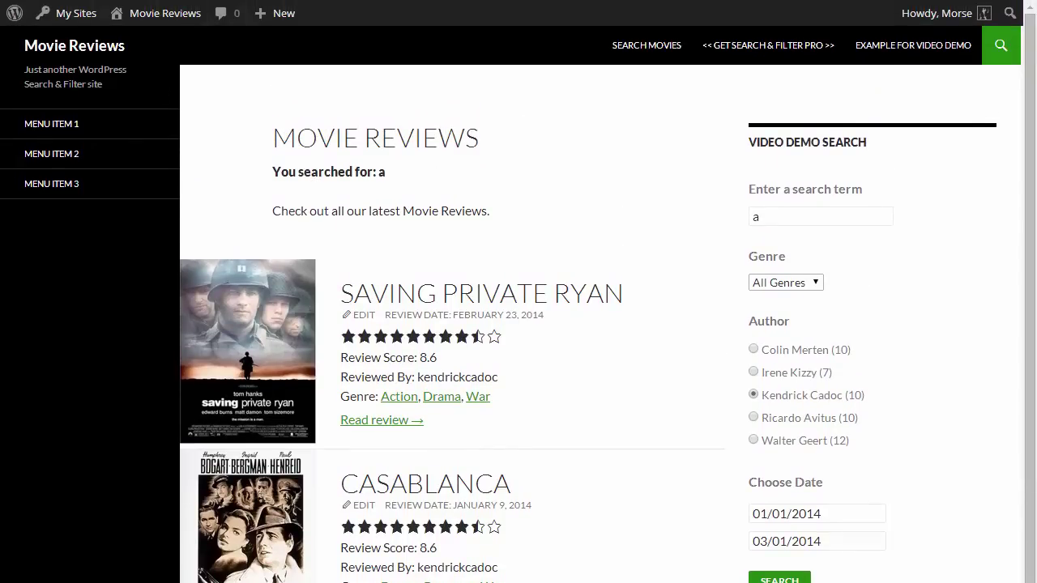
key("ctrl+Tab")
scroll(446, 129, "down", 5)
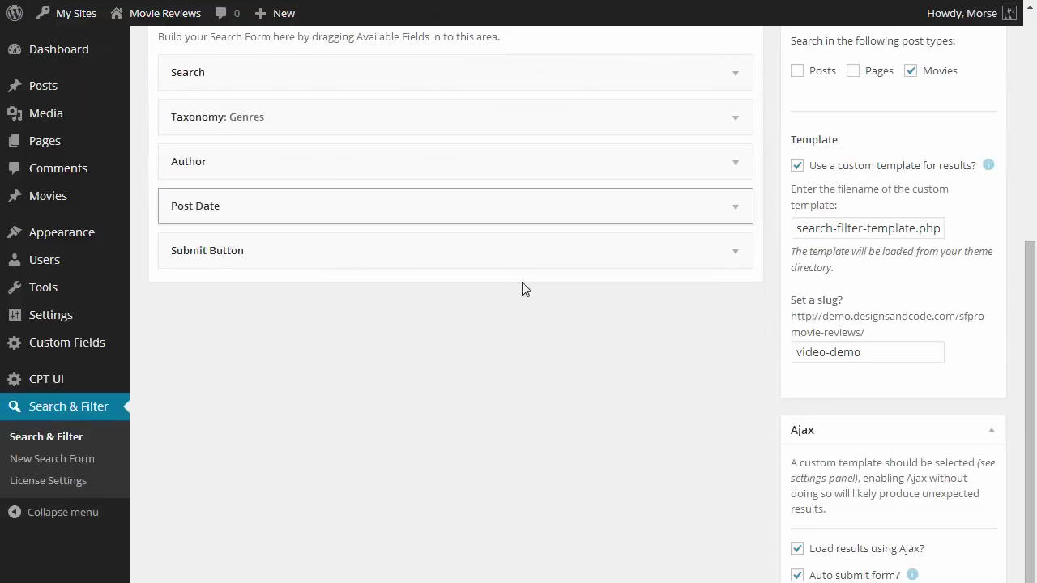
scroll(559, 307, "up", 5)
key("ctrl+shift+Tab")
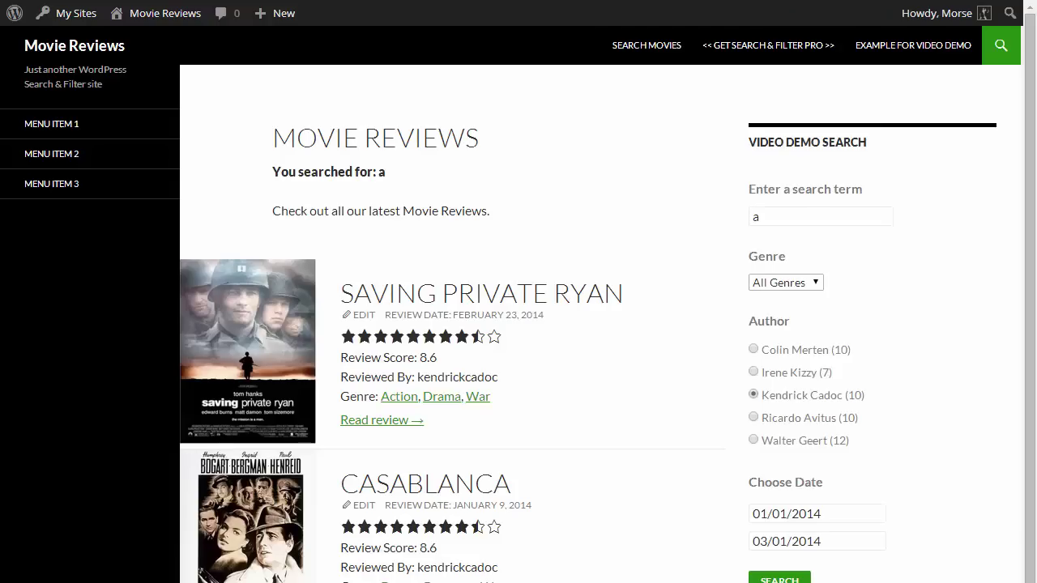
key("ctrl+Tab")
key("ctrl+shift+Tab")
Open the list of search forms in the WordPress admin and highlight the shortcodes of Video Demo and Search Movies.
key("ctrl+Tab")
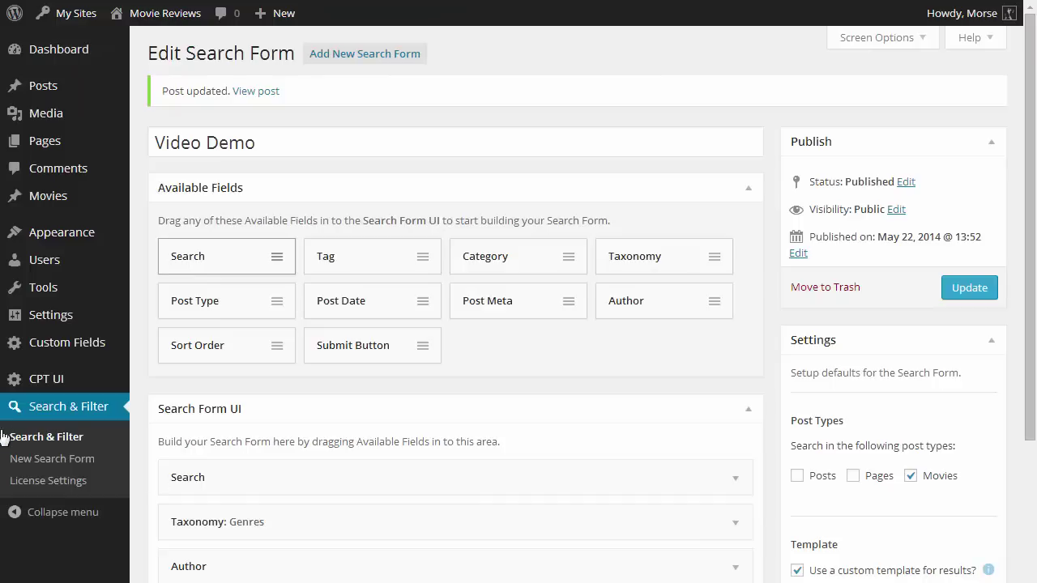
left_click(74, 409)
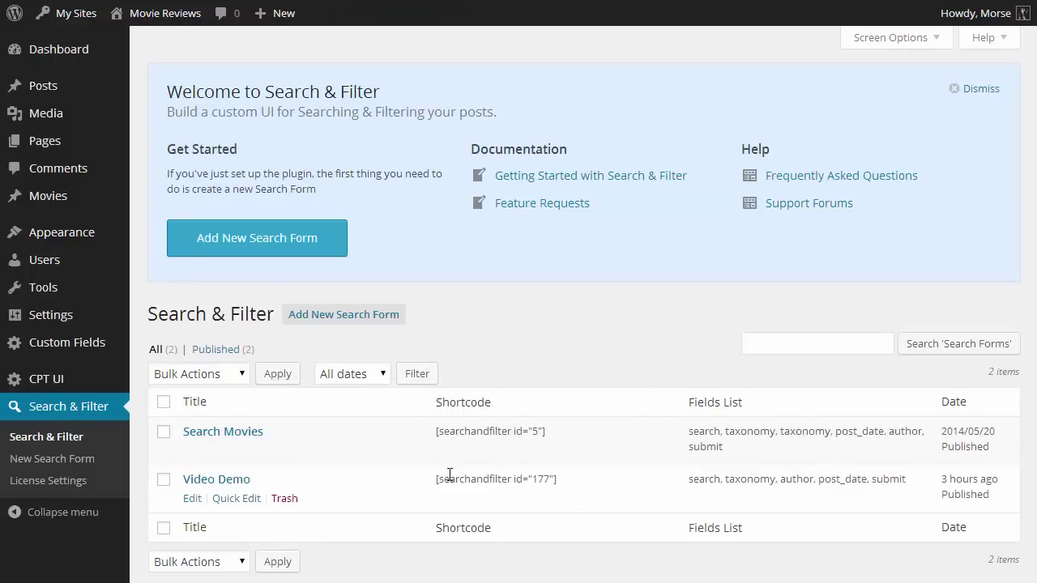
left_click_drag(437, 478, 557, 480)
left_click_drag(565, 435, 437, 431)
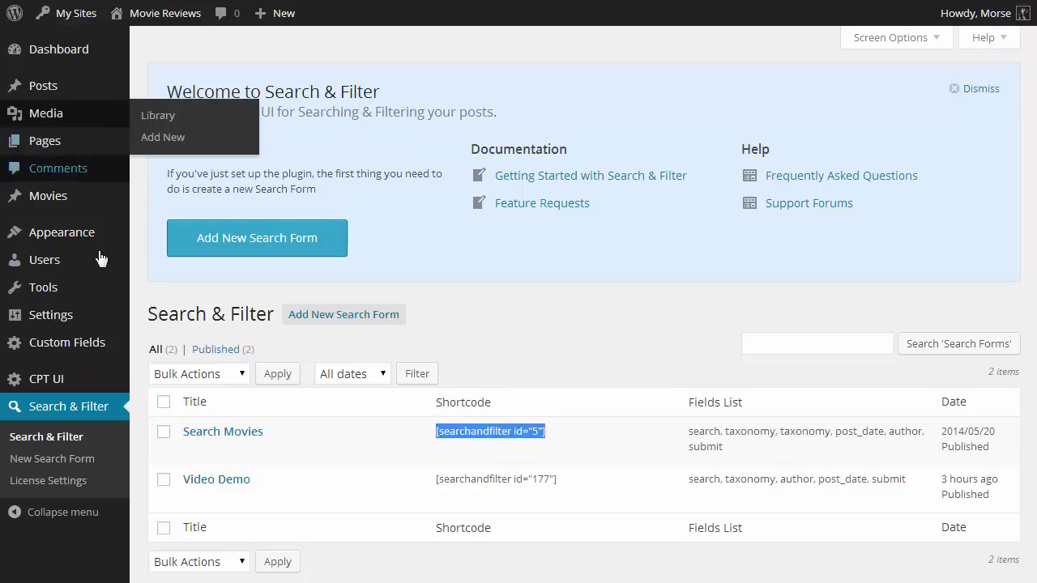
Open the site's widgets, expand the Search & Filter Form widget in the Video Demo Sidebar, and dismiss the Live Widget Previews notice.
mouse_move(102, 235)
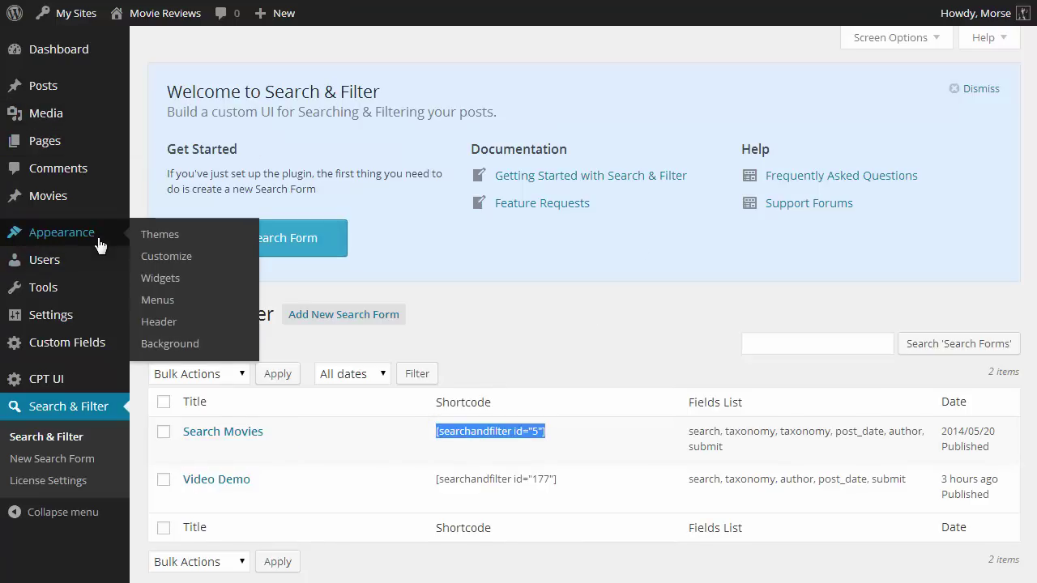
left_click(193, 293)
left_click(903, 151)
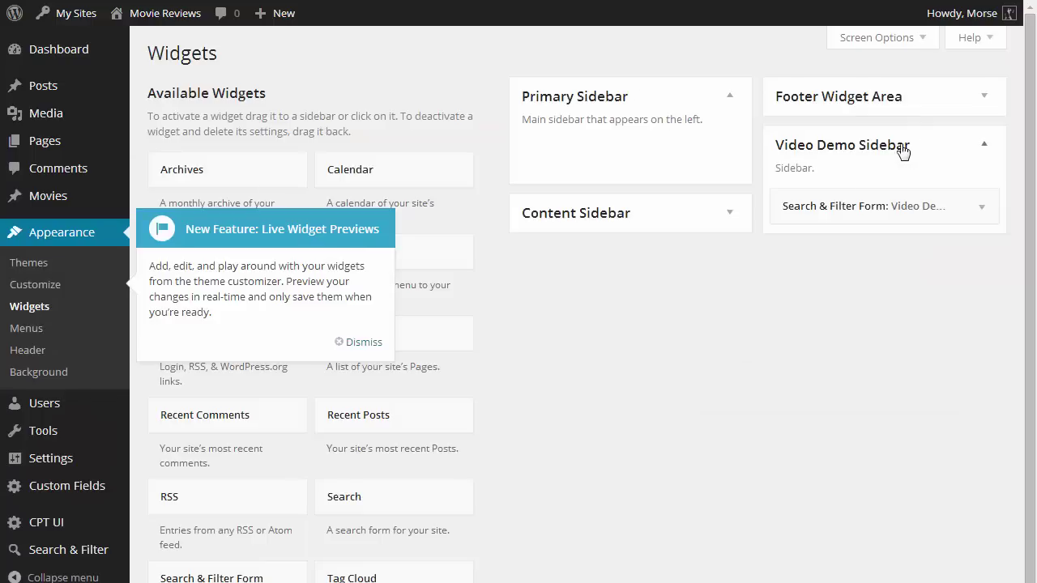
left_click(885, 203)
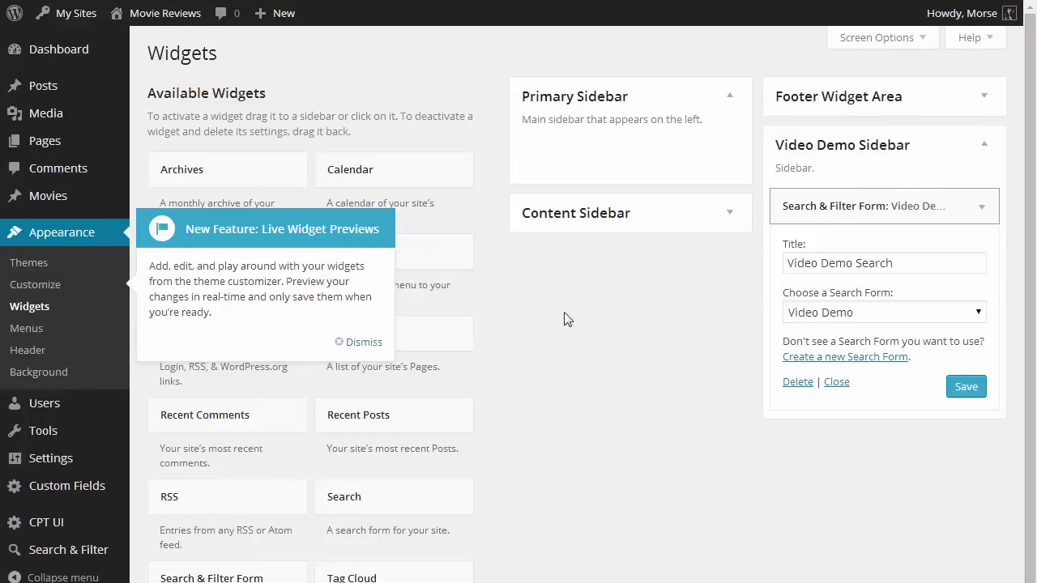
left_click(375, 342)
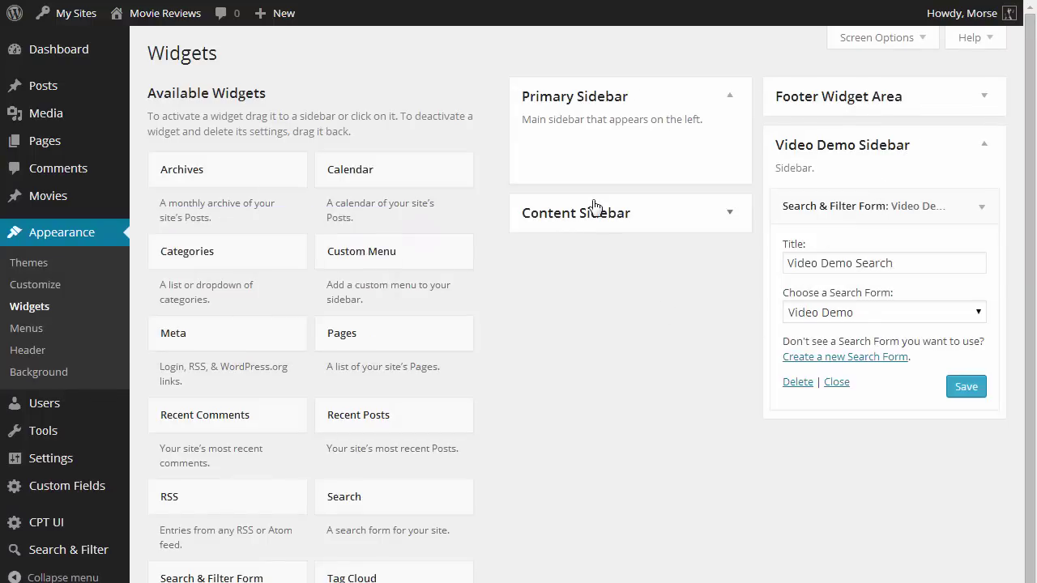